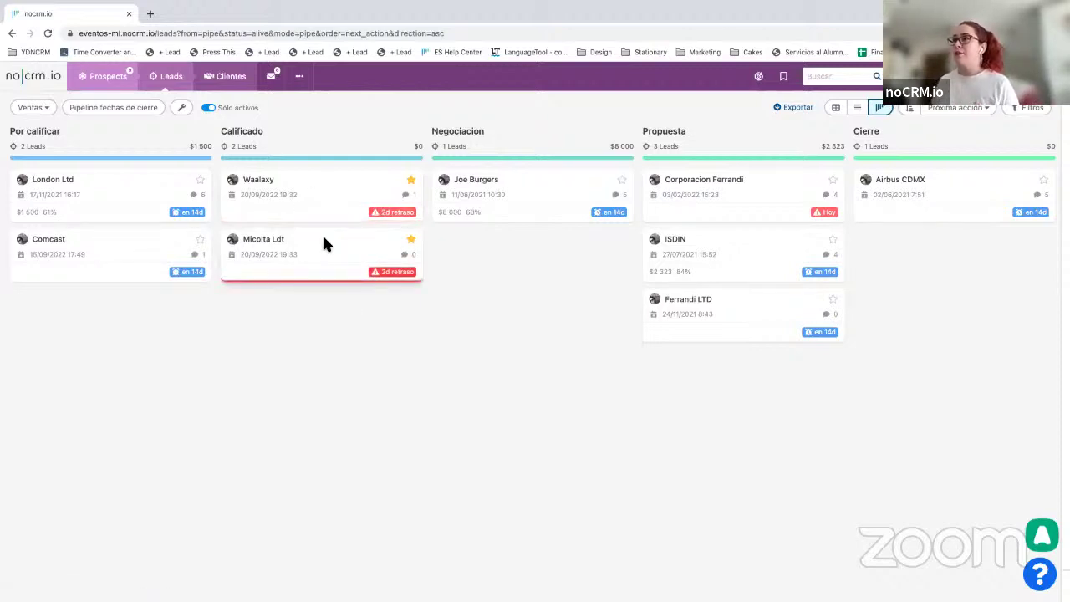
Open the Waalaxy lead, look up its main contact on LinkedIn and copy the contact's profile URL
left_click(309, 186)
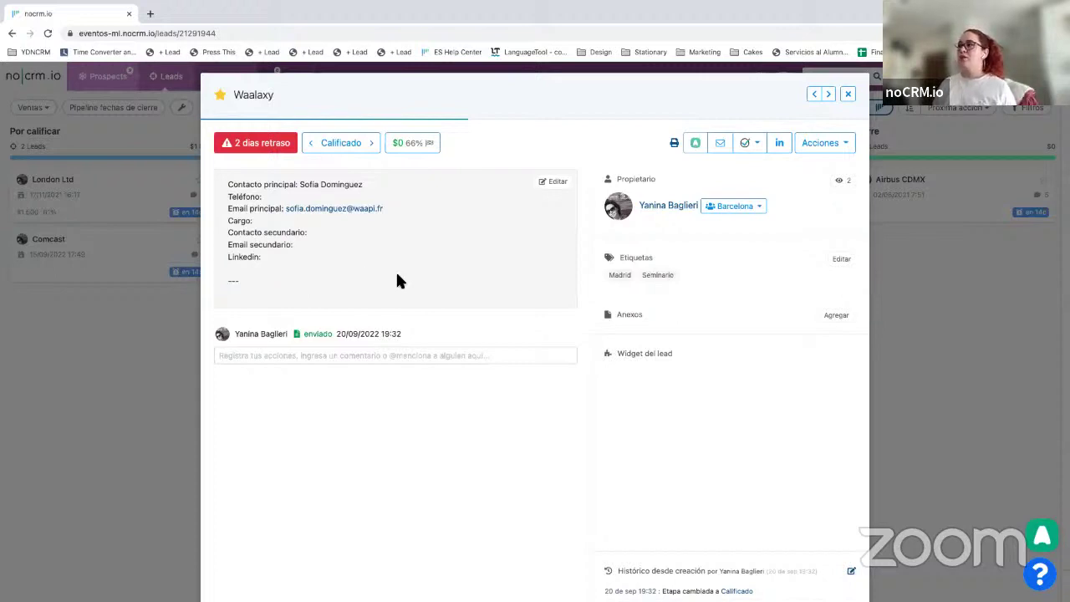
left_click(780, 146)
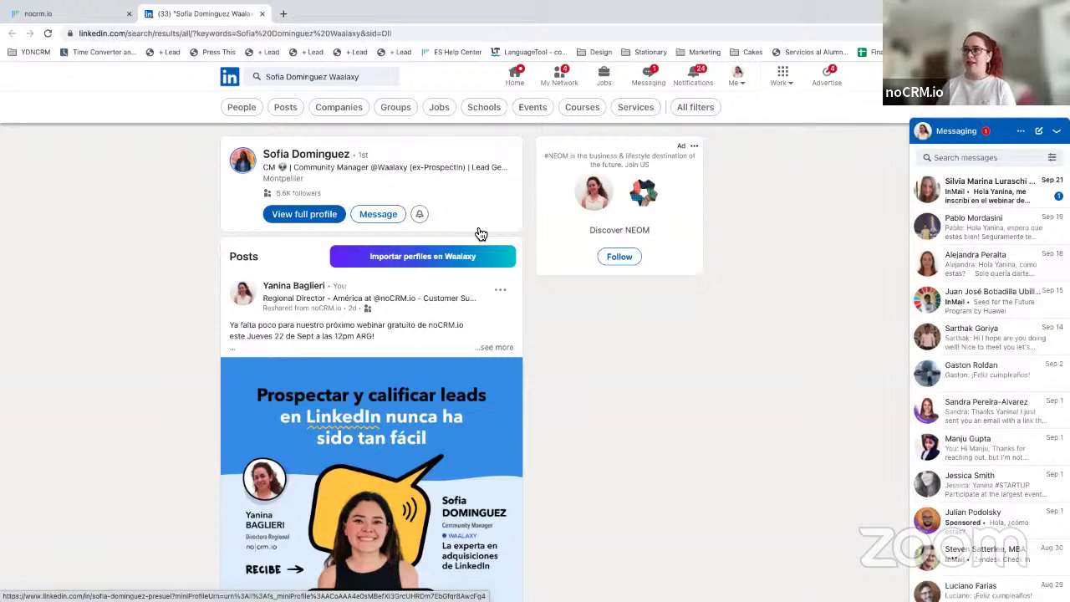
left_click(306, 160)
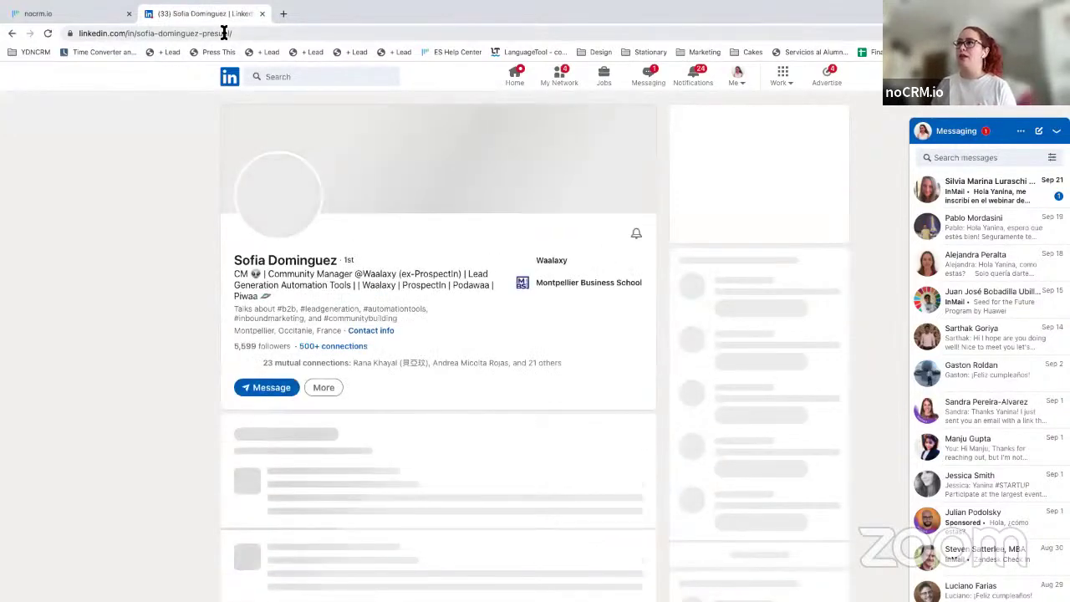
left_click(224, 33)
key("ctrl+c")
Switch back to noCRM, paste the copied profile URL into the Waalaxy lead's Linkedin field and save the description
left_click(96, 13)
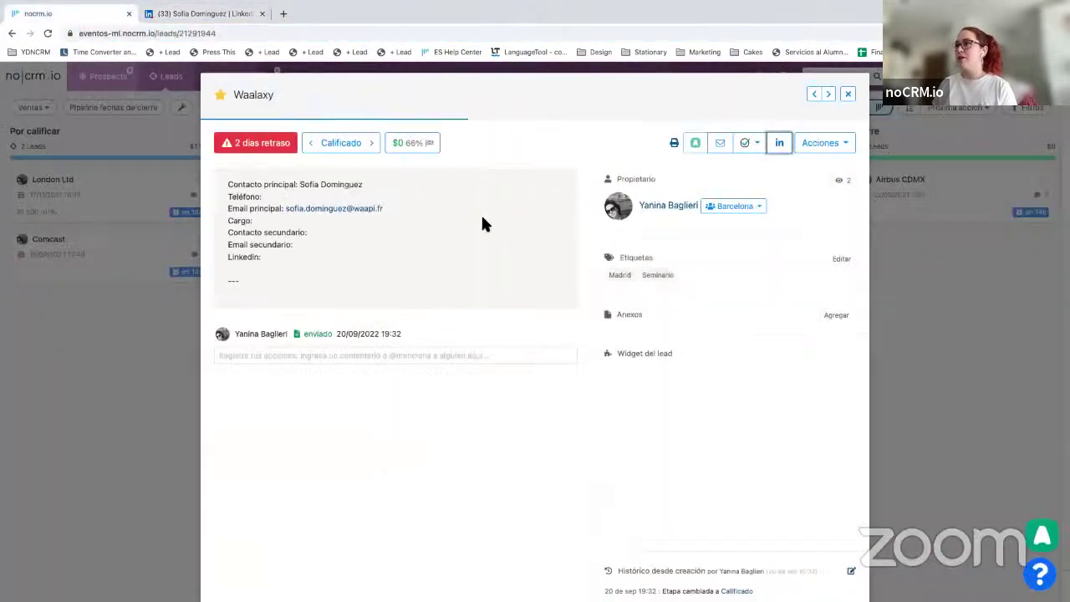
left_click(465, 227)
left_click(323, 217)
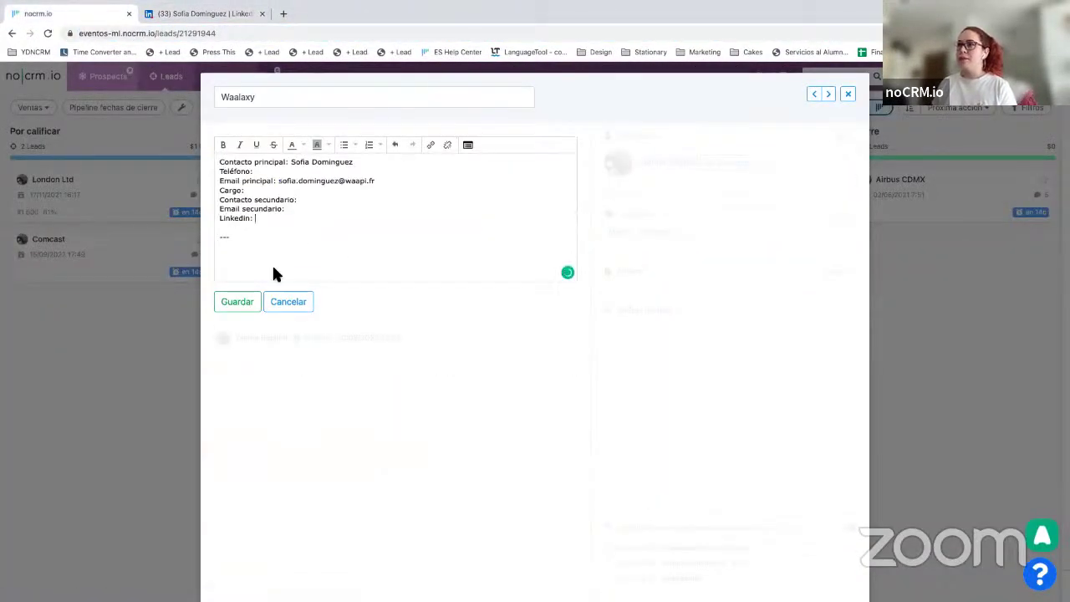
key("ctrl+v")
left_click(237, 306)
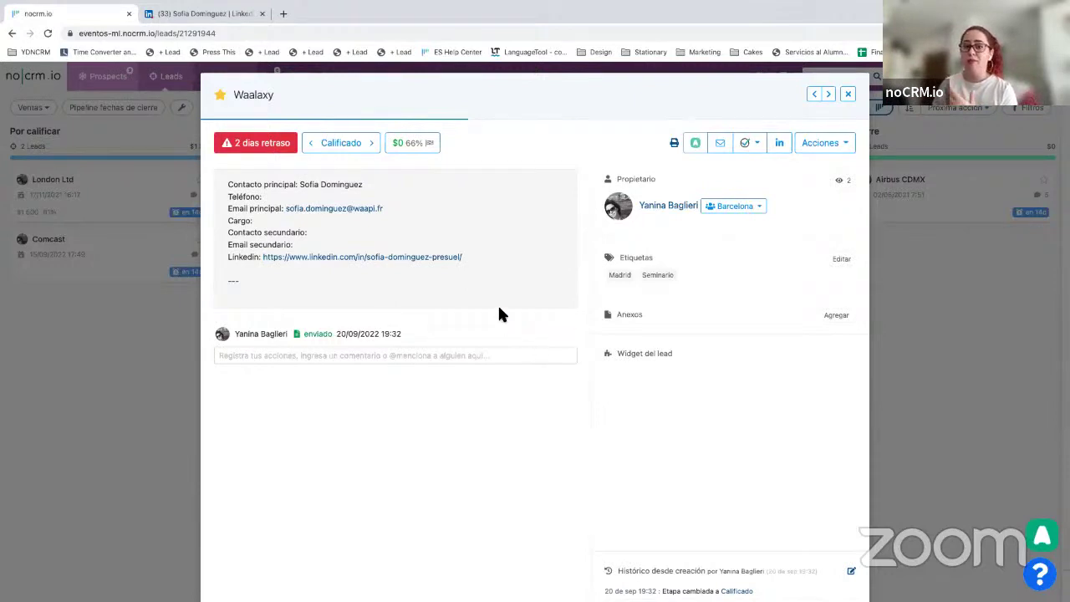
left_click_drag(248, 184, 258, 253)
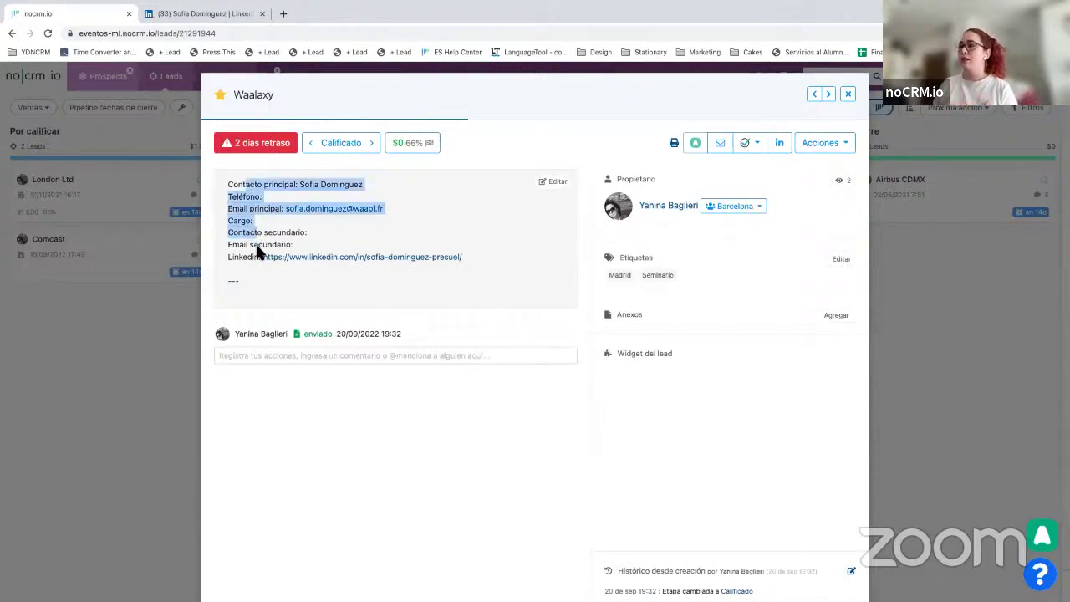
left_click(251, 257)
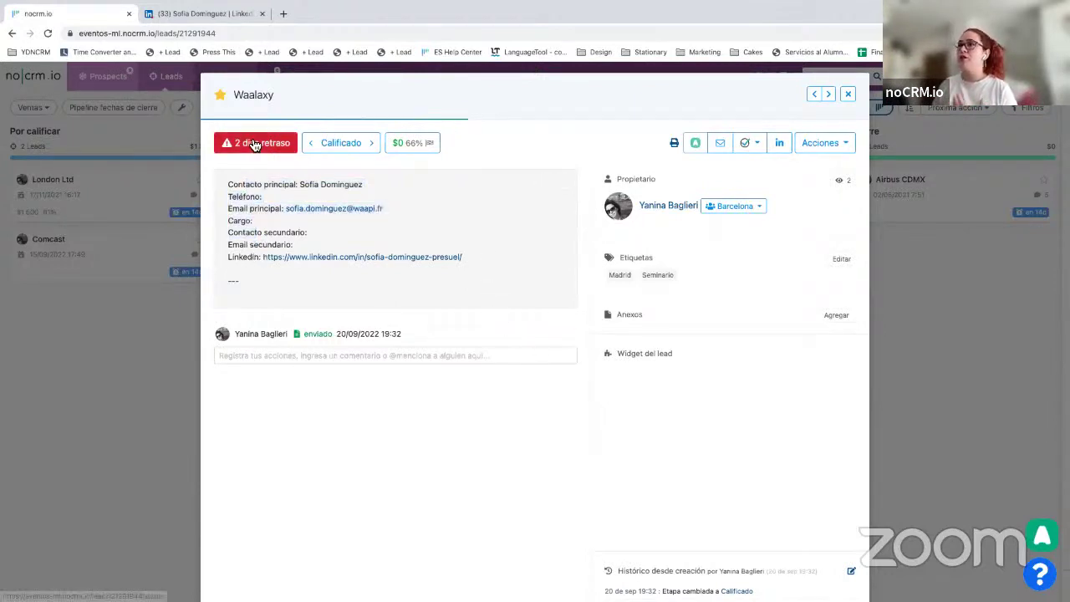
Set the Waalaxy lead's status to Standby with a reminder date of 26/09/2022
left_click(255, 148)
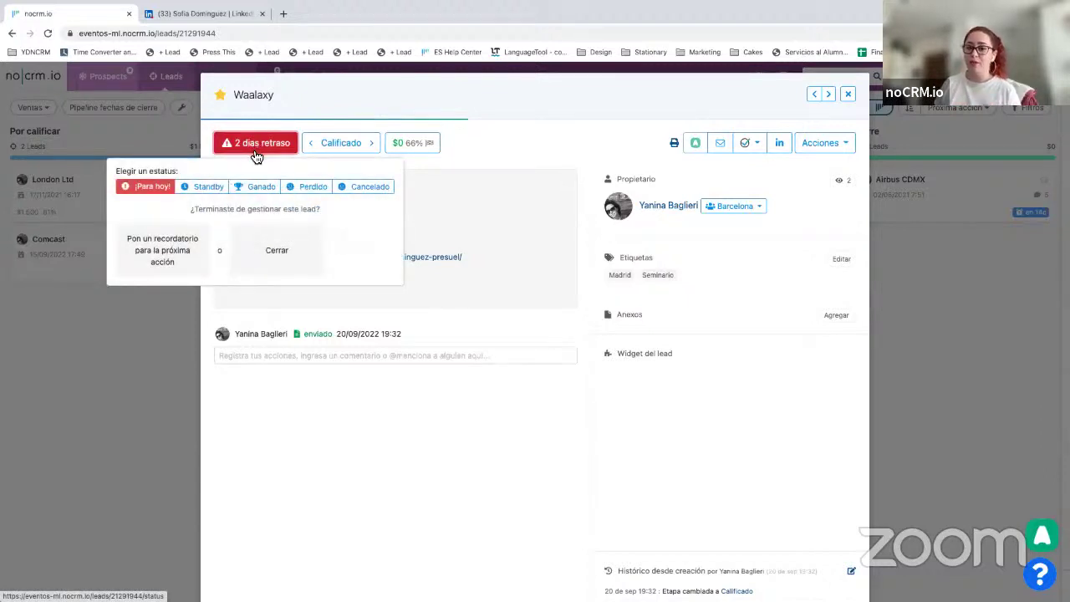
left_click(197, 189)
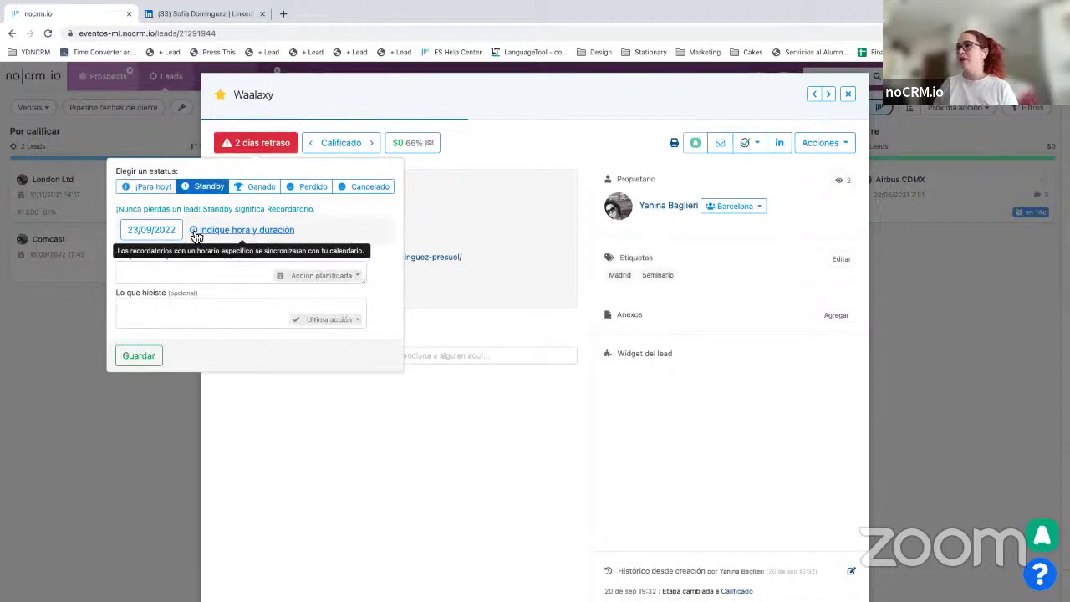
left_click(171, 236)
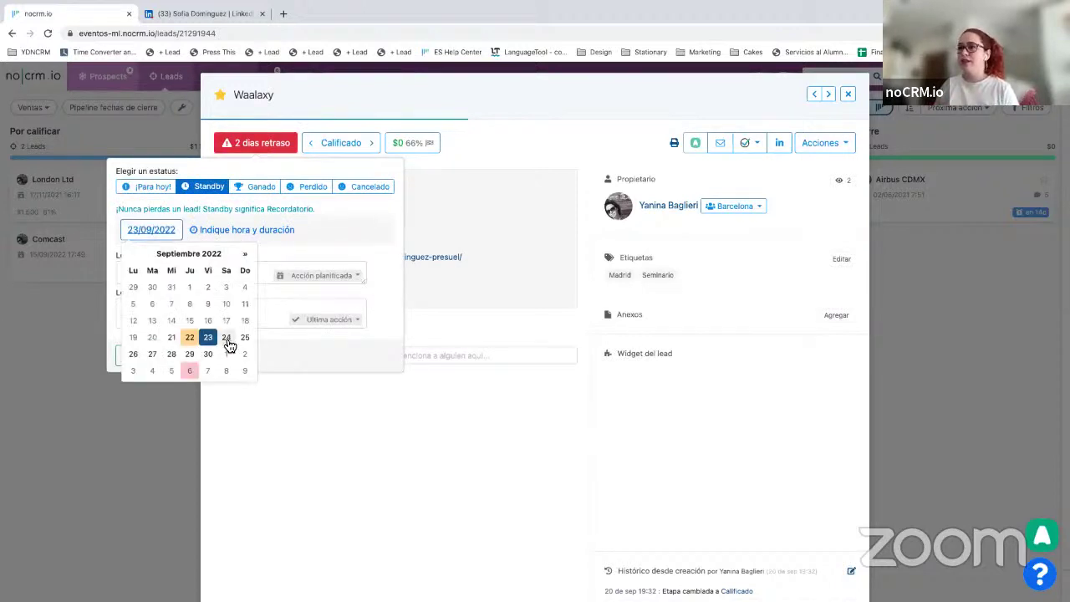
left_click(135, 356)
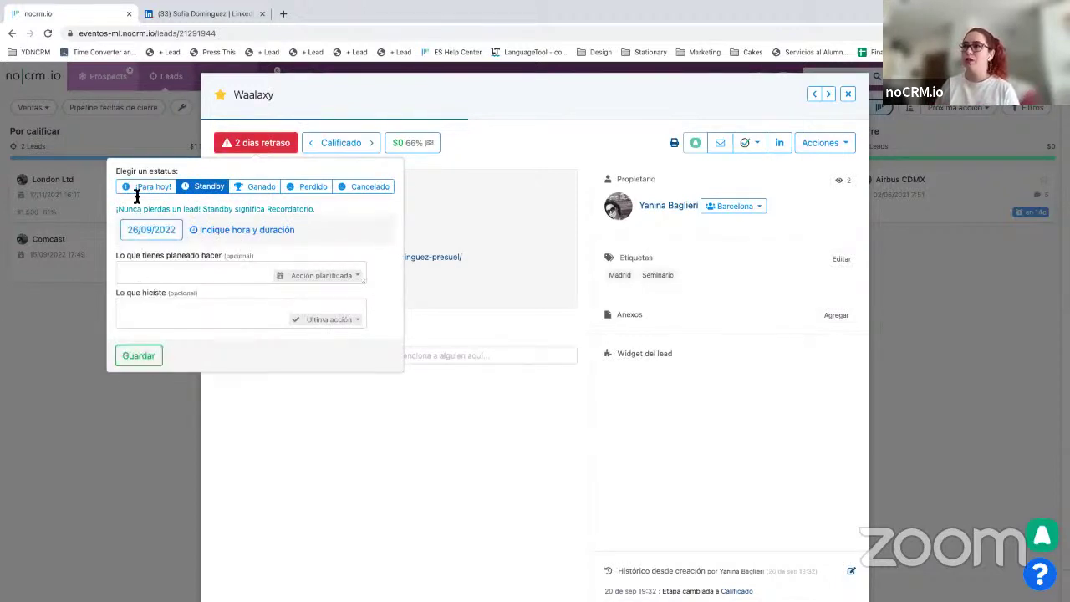
Enter "ver si responde mi invite!" as the planned action for the reminder, save it and close the lead
left_click(243, 277)
type("ver")
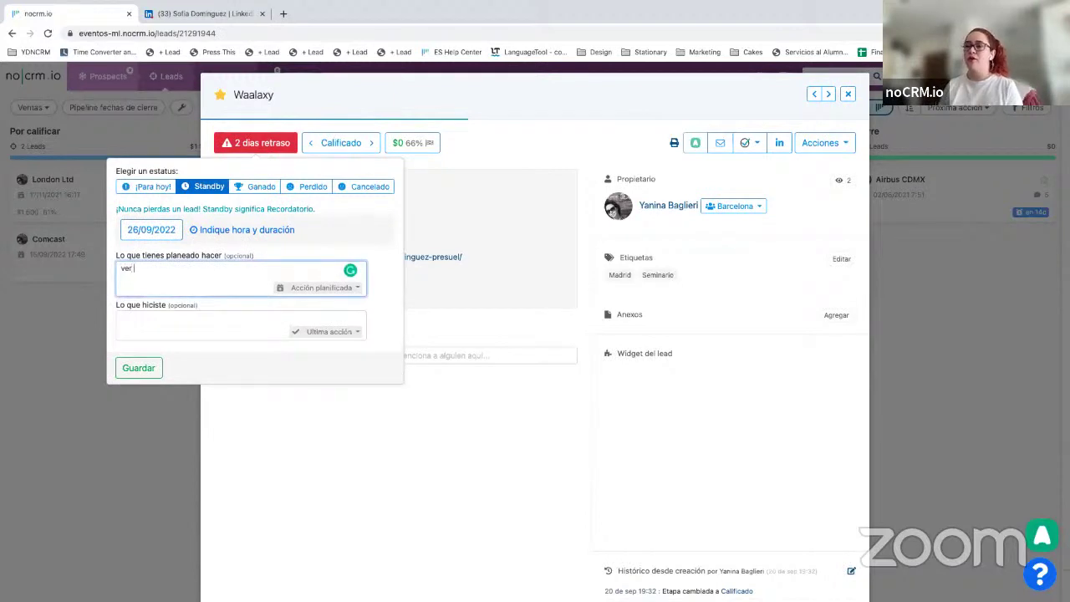
type(" si respond")
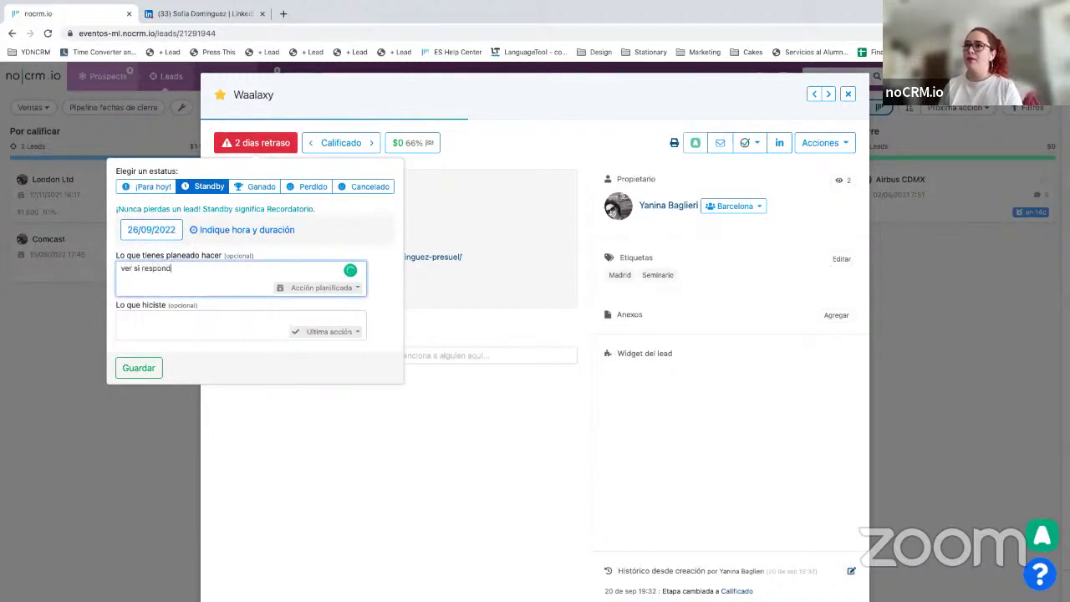
type("e mi invite!")
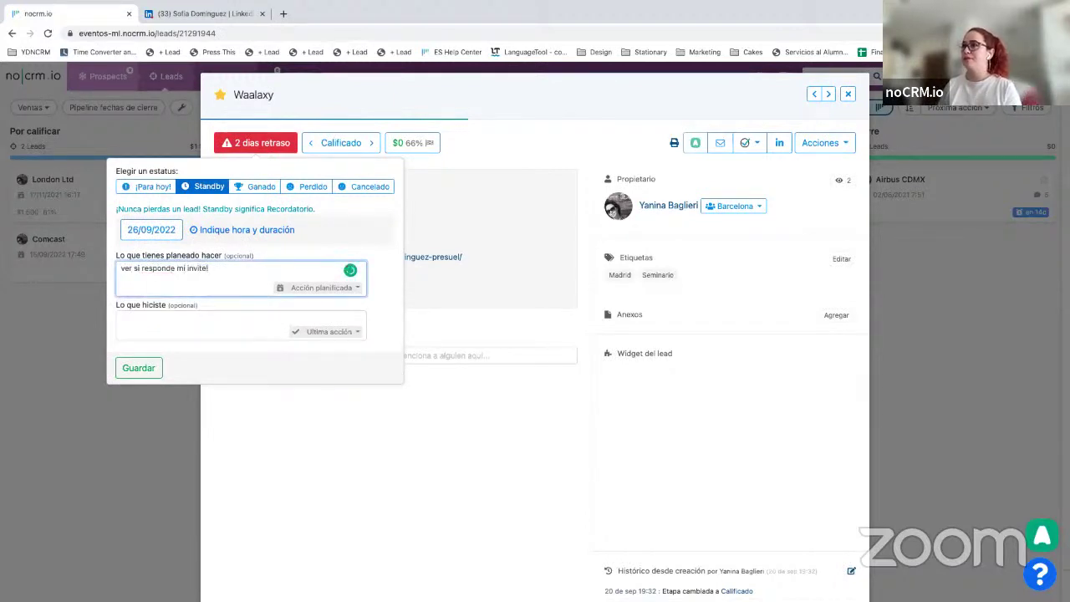
left_click(150, 366)
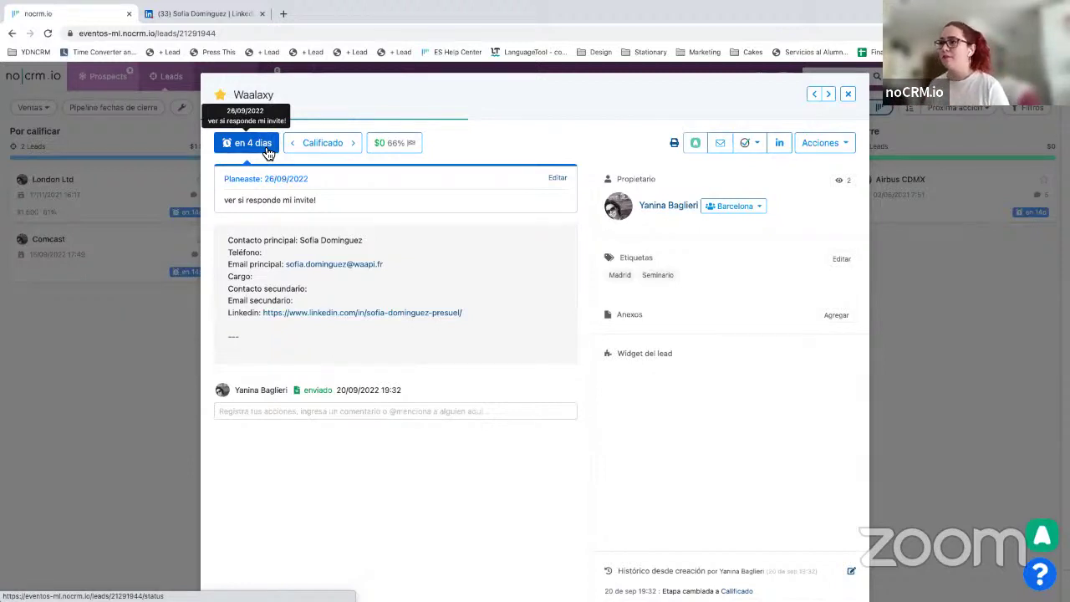
key("Escape")
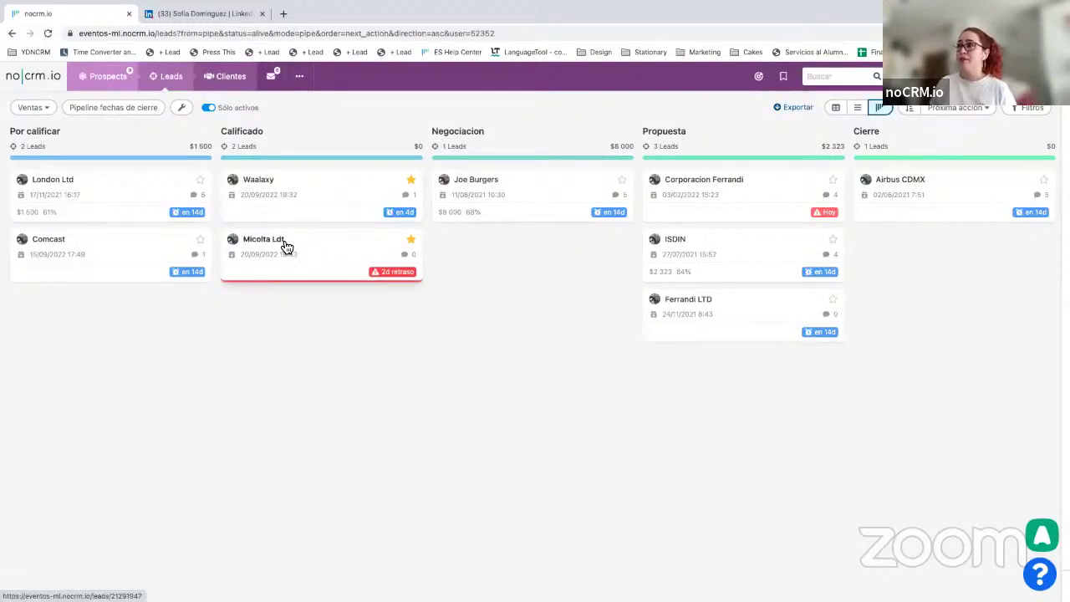
Open the Micolta Ldt lead, view its main contact's LinkedIn profile and return to noCRM
left_click(285, 247)
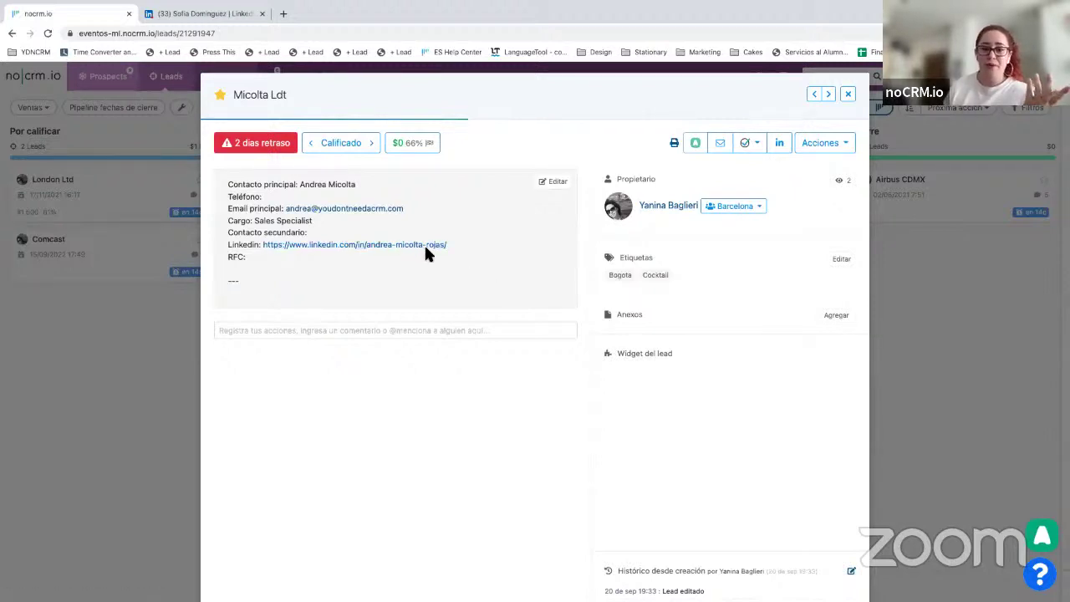
left_click(778, 146)
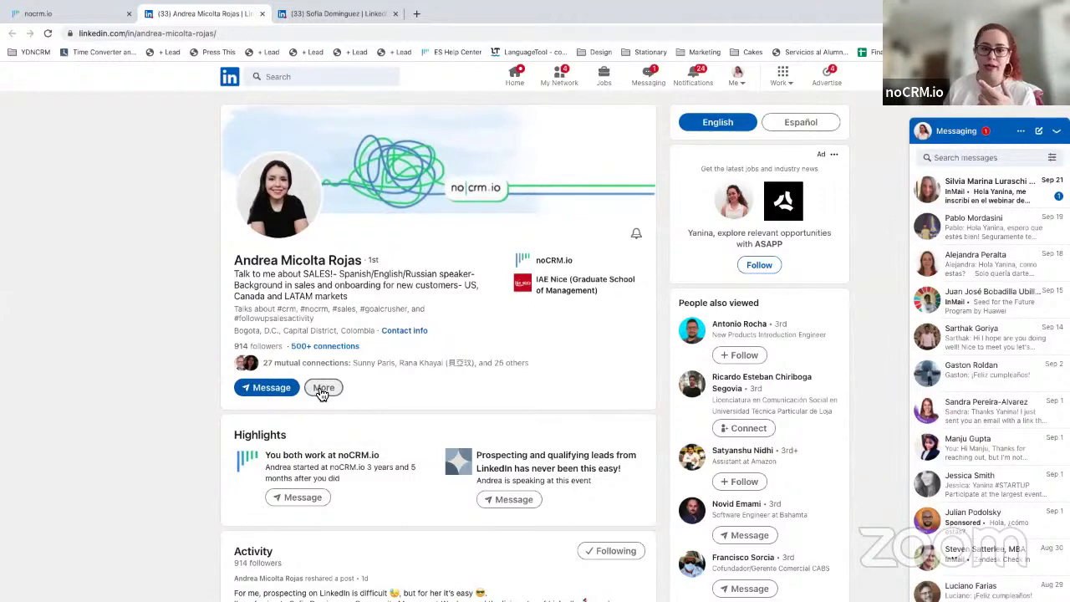
left_click(39, 19)
Examine the action types available for a comment on the Micolta Ldt lead, and close the lead without logging anything
left_click(294, 331)
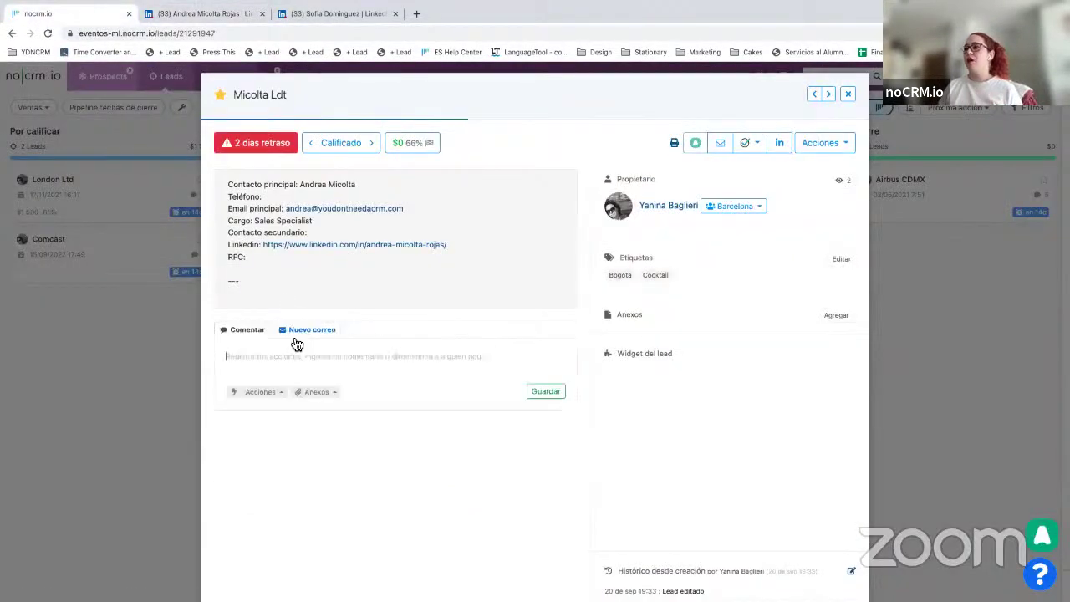
left_click(271, 398)
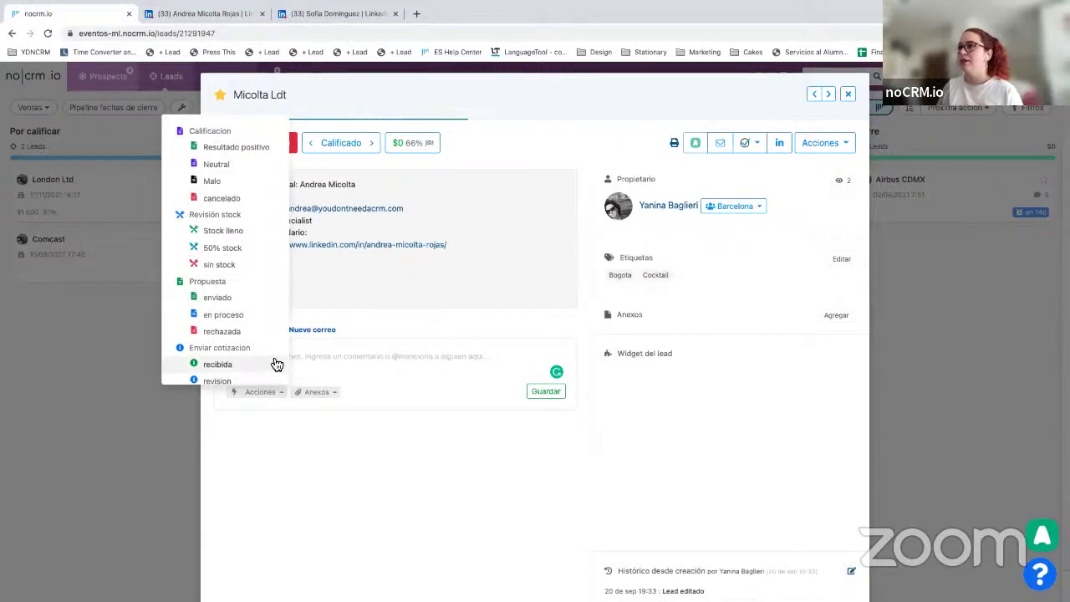
scroll(276, 365, "down", 3)
scroll(276, 364, "down", 6)
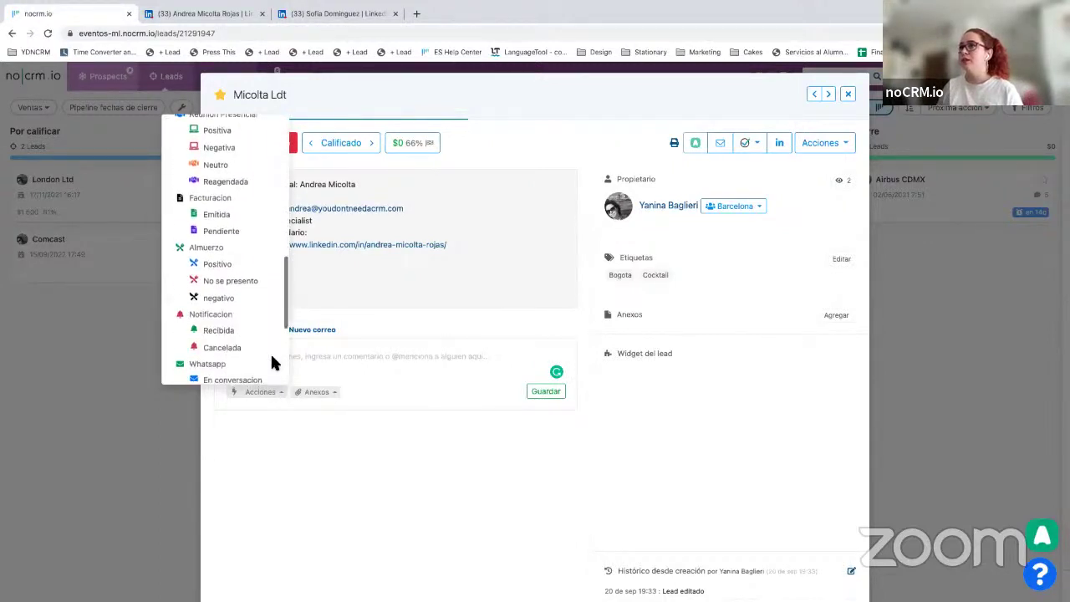
scroll(271, 359, "down", 5)
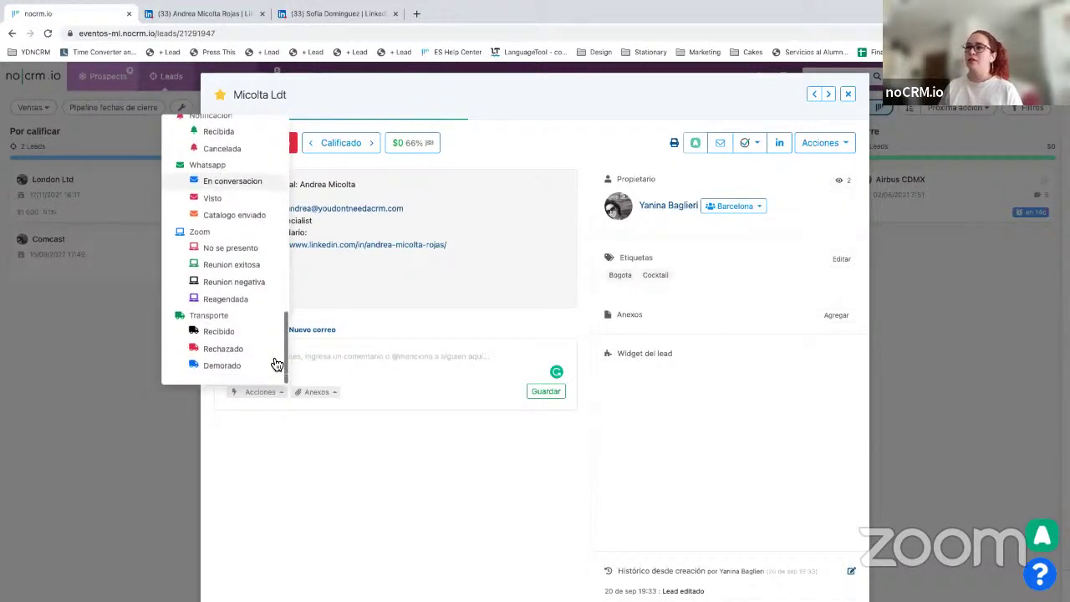
scroll(274, 321, "down", 2)
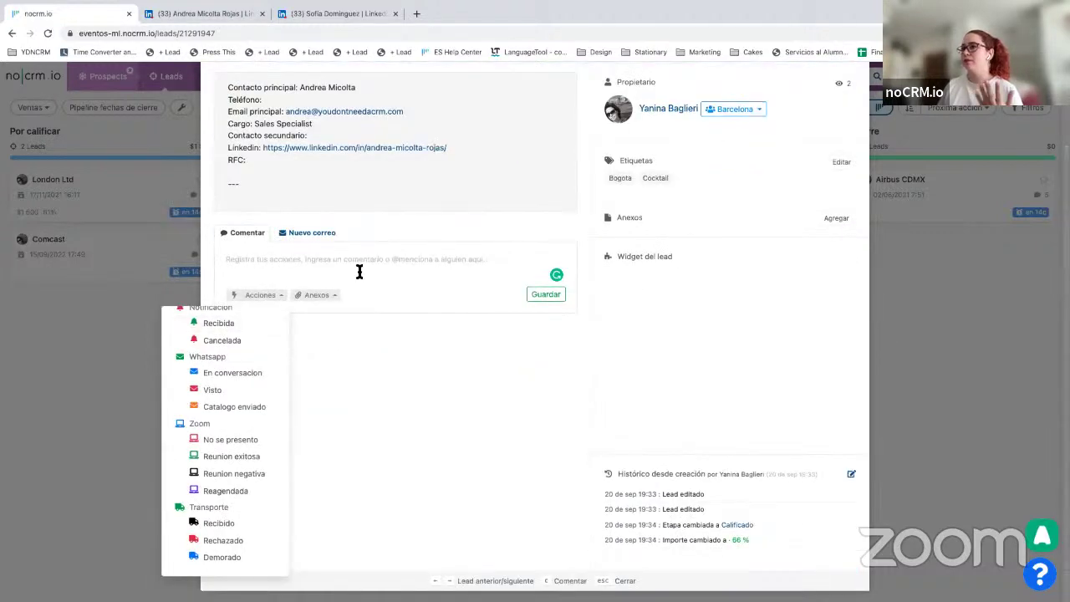
left_click(431, 284)
scroll(431, 284, "up", 2)
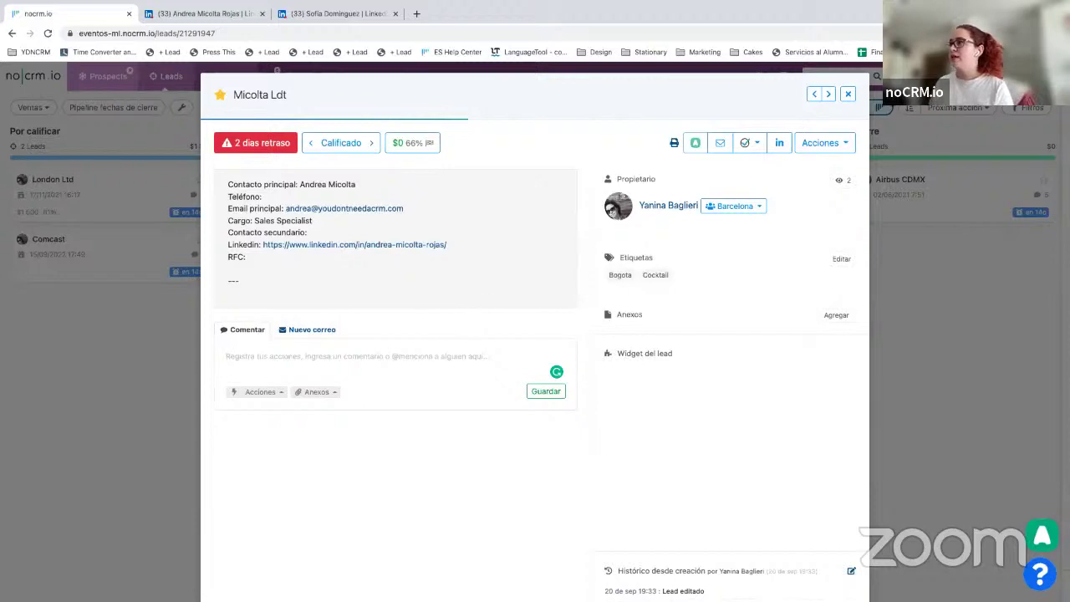
left_click(847, 94)
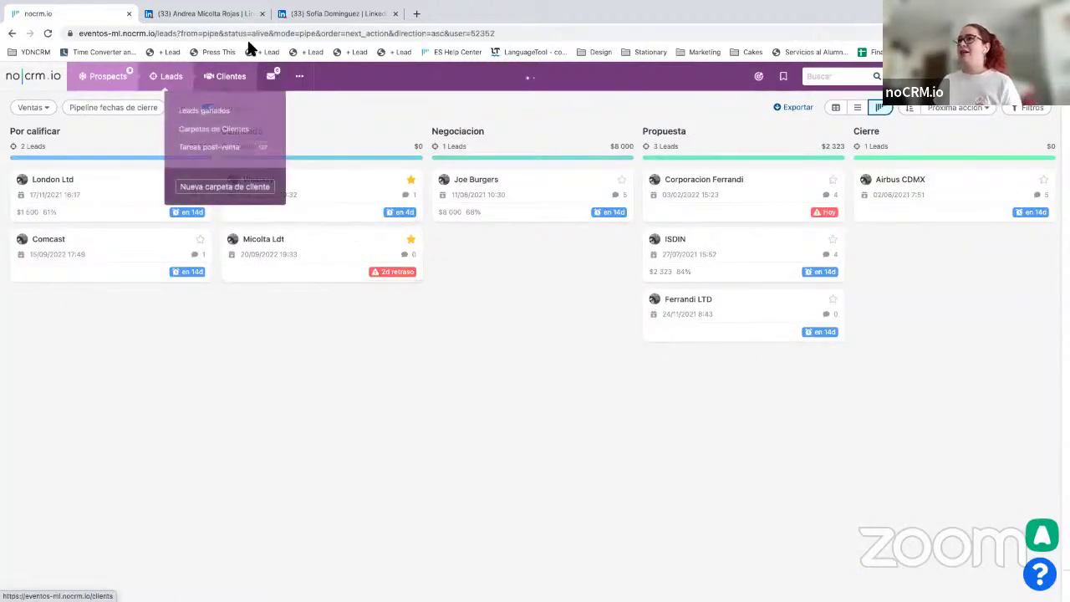
Switch to the Micolta contact's LinkedIn profile and open the first profile suggested under People also viewed
left_click(201, 13)
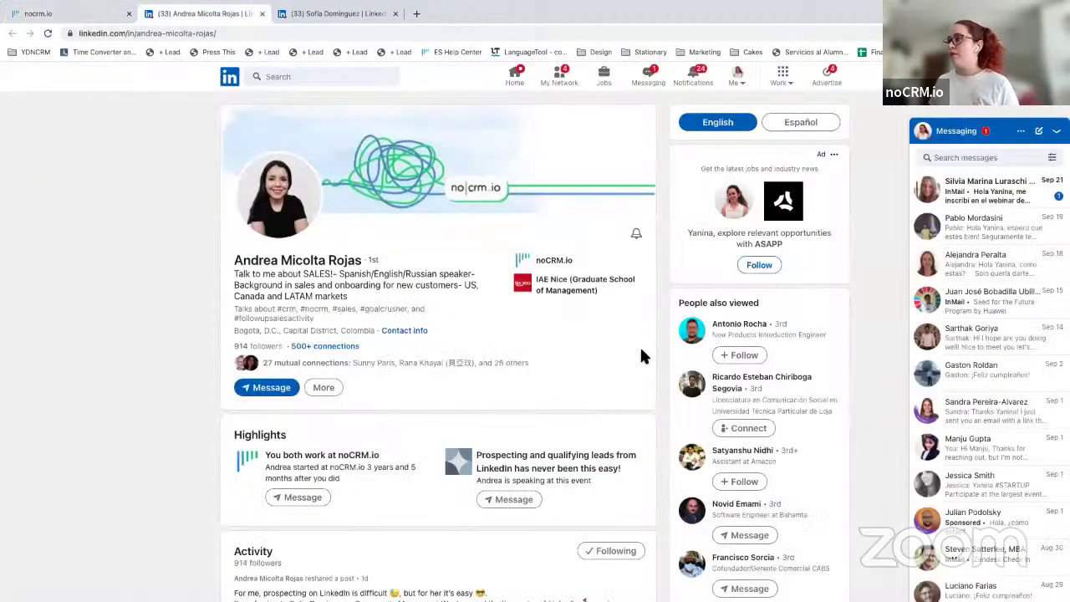
left_click(739, 325)
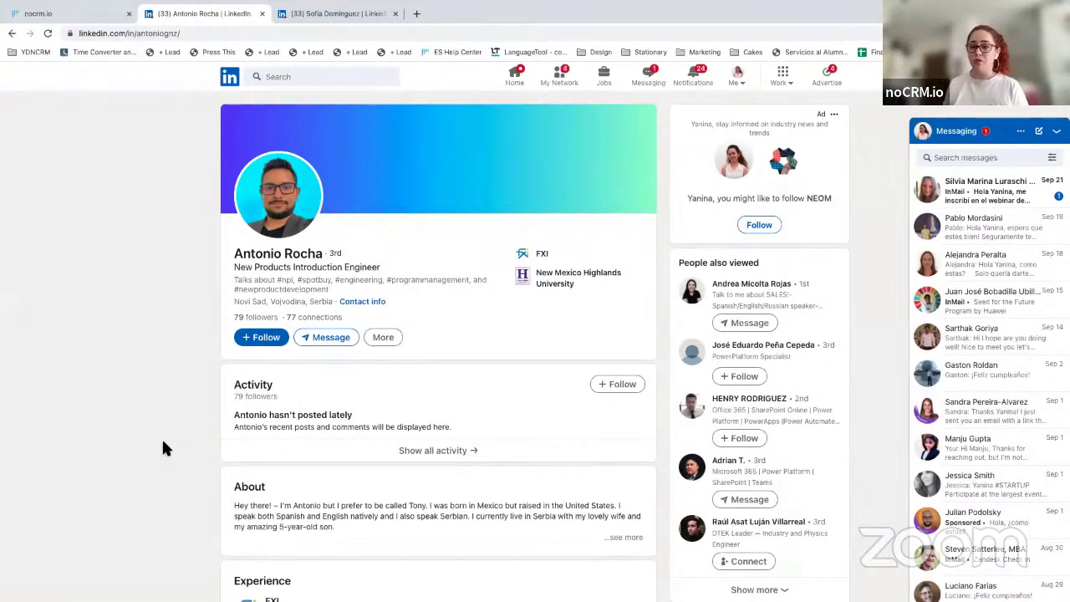
Switch to noCRM, open the Lead Clipper tool and add its + Lead bookmarklet to the browser's bookmarks bar
left_click(105, 13)
left_click(306, 87)
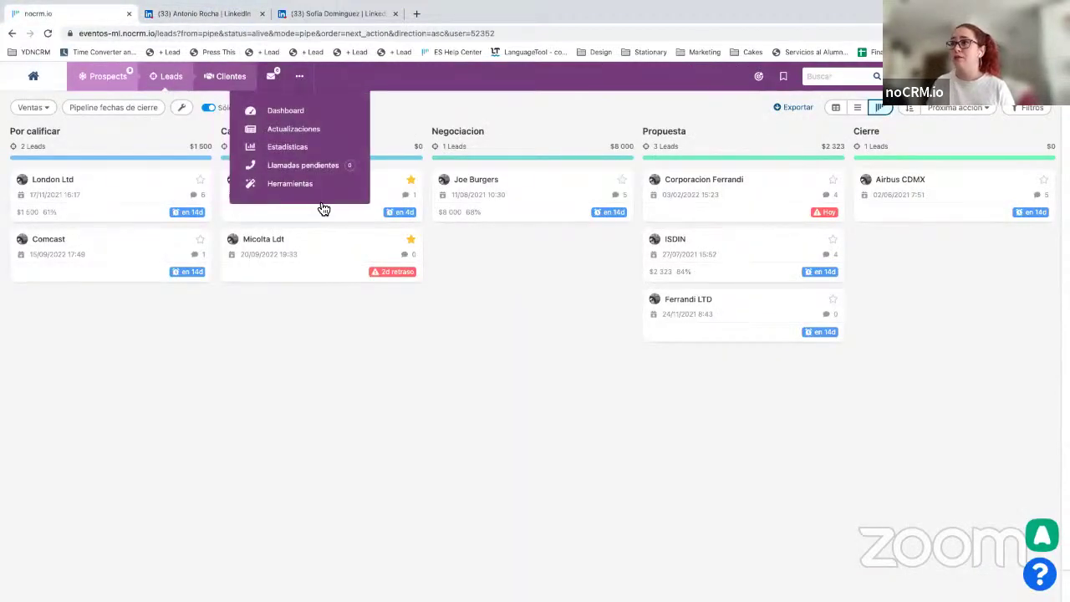
left_click(301, 188)
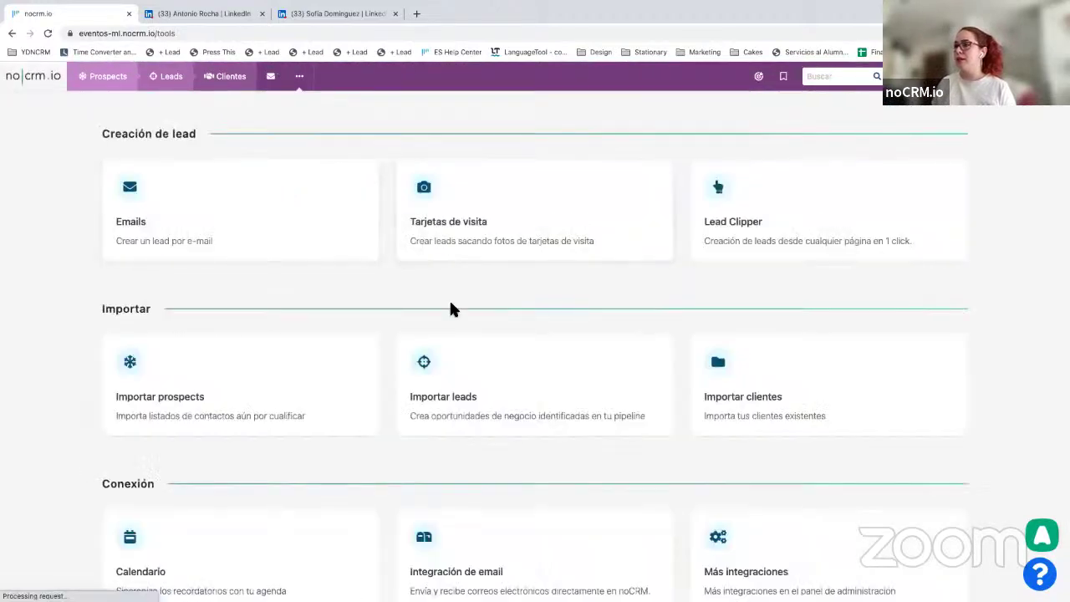
scroll(450, 308, "down", 1)
scroll(451, 308, "down", 2)
scroll(636, 259, "up", 4)
left_click(768, 215)
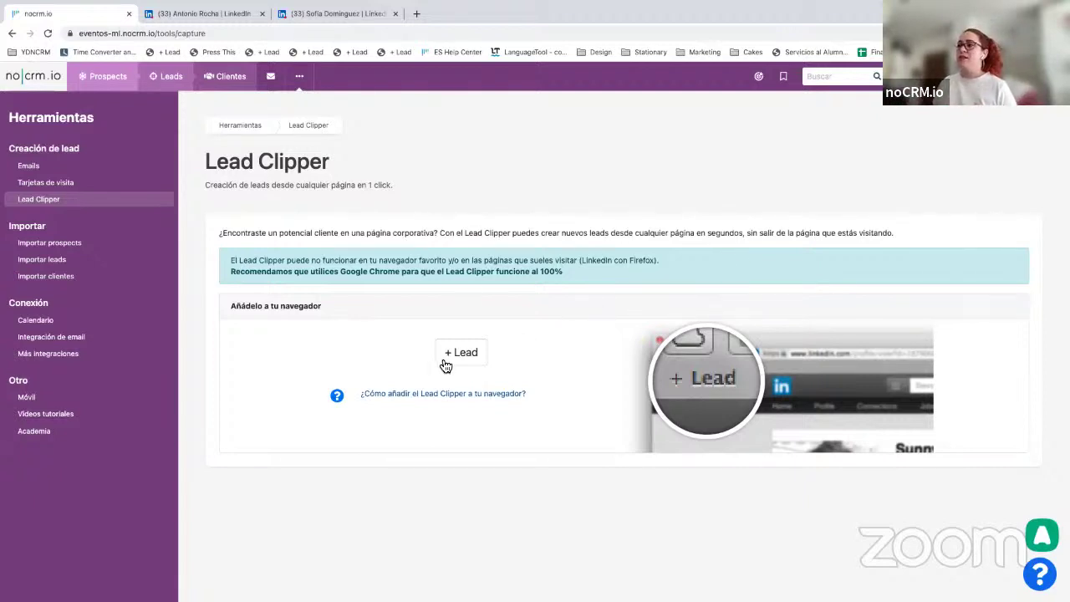
left_click_drag(452, 352, 266, 52)
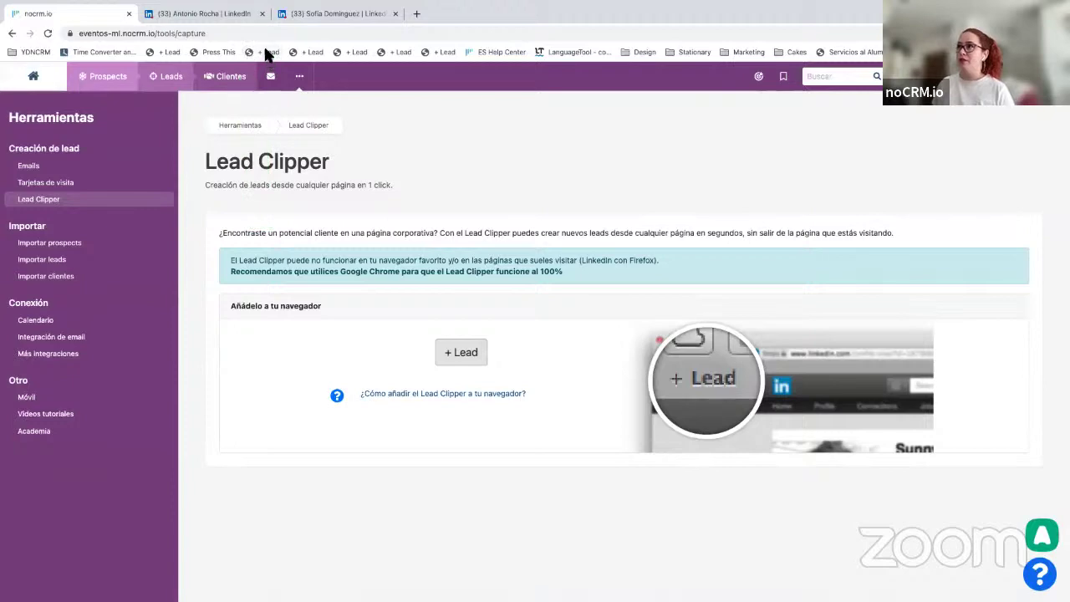
Switch to the suggested person's LinkedIn profile and start a new noCRM lead from it with the + Lead bookmarklet
left_click(281, 14)
left_click(242, 15)
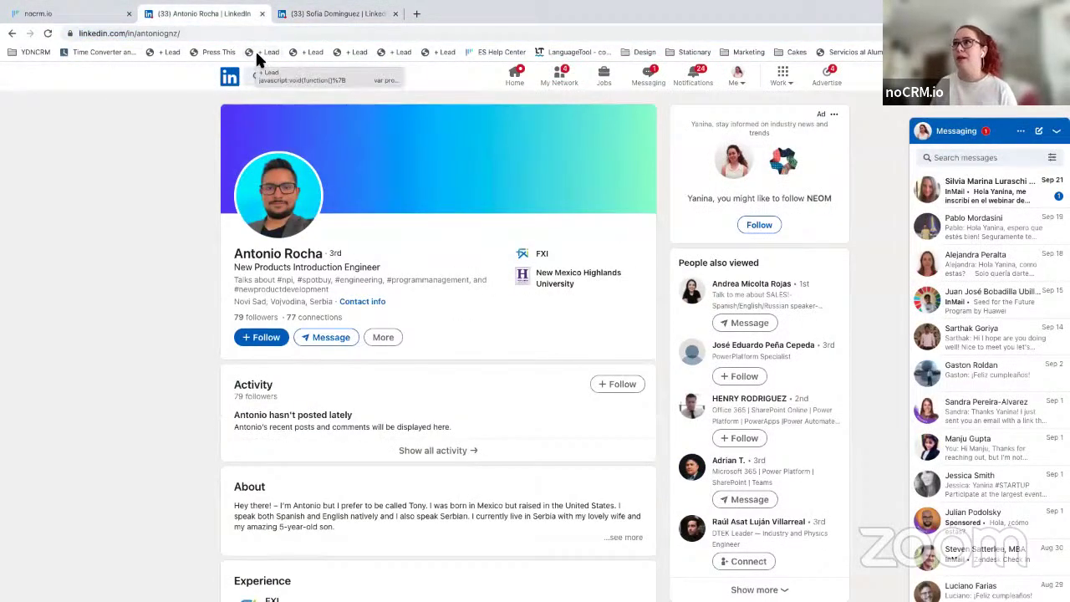
left_click(262, 52)
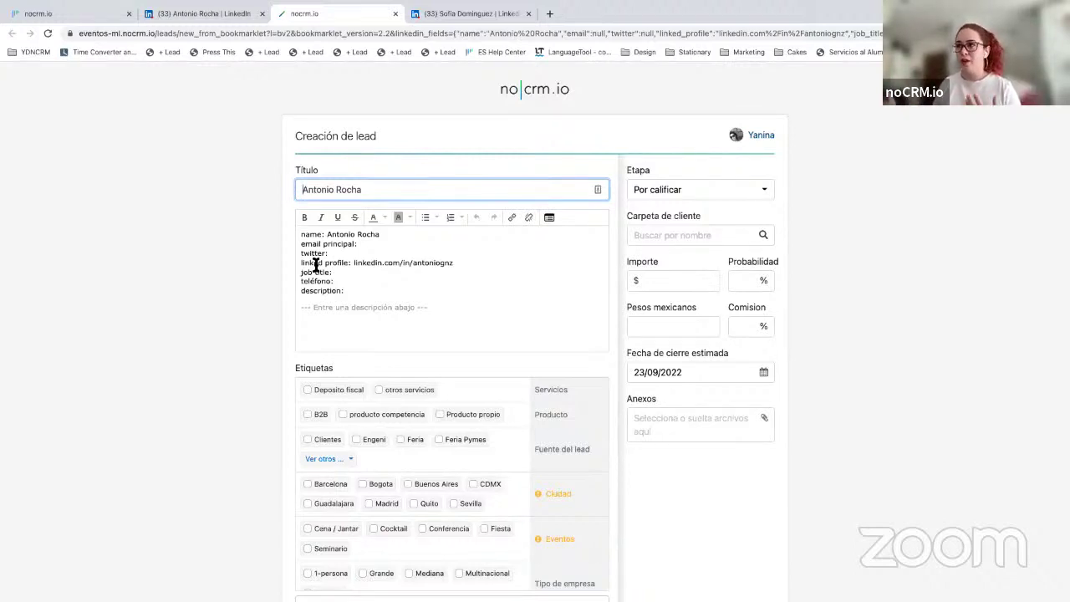
left_click(340, 254)
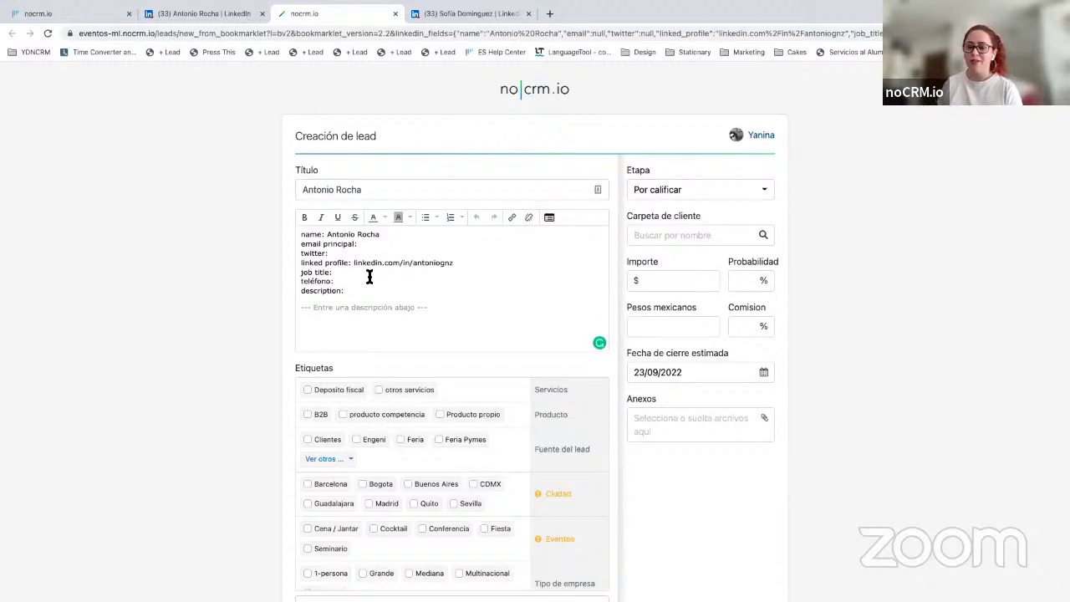
Examine the new lead's title, prefilled LinkedIn profile link and available pipeline stages, keeping the stage at Por calificar
left_click_drag(477, 262, 355, 264)
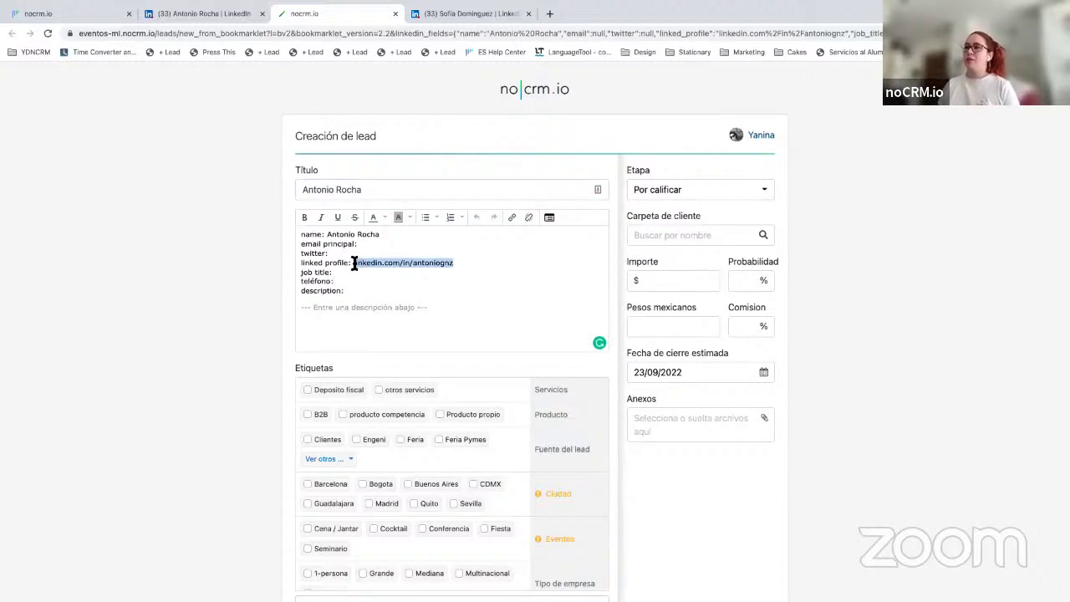
left_click(387, 229)
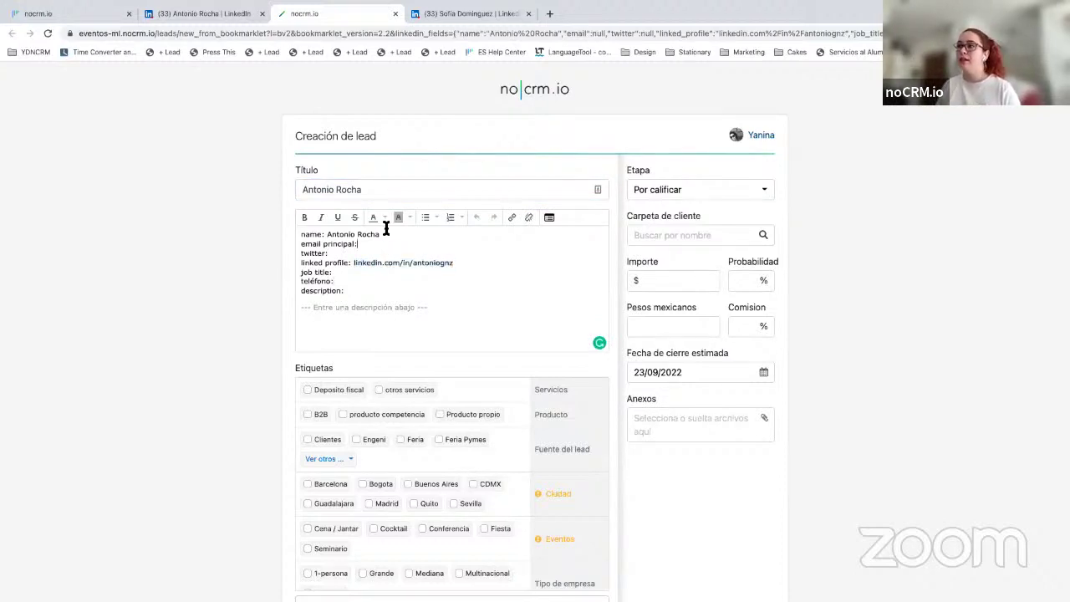
left_click(328, 188)
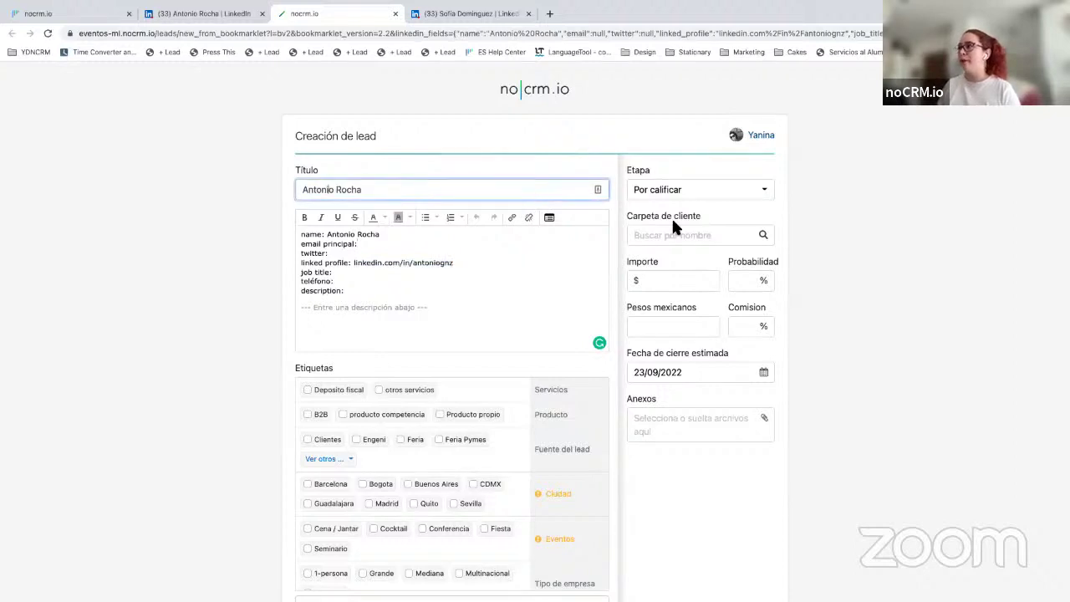
left_click(681, 189)
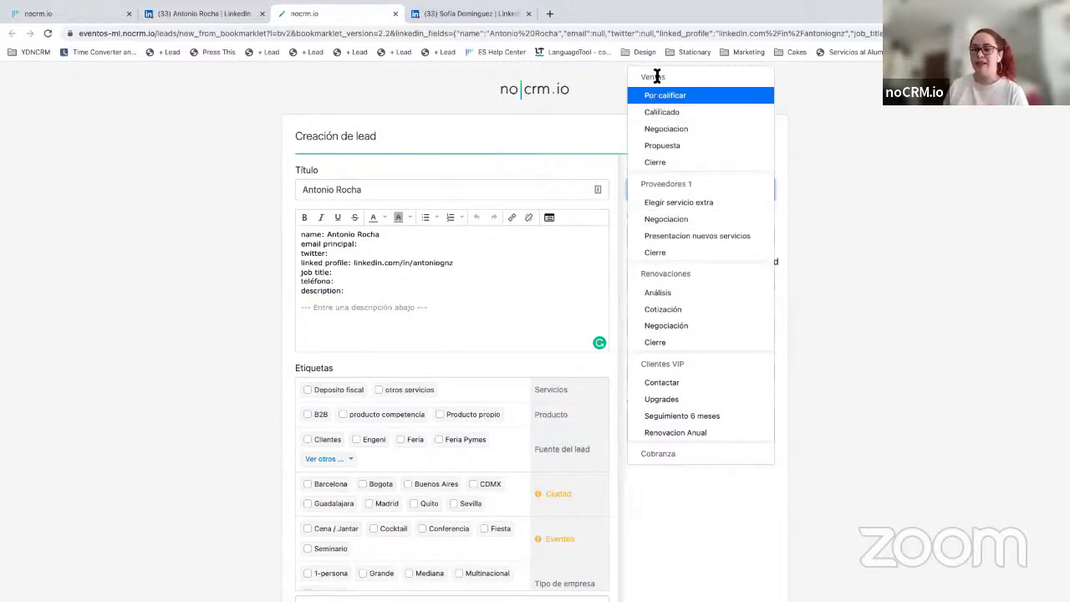
left_click(243, 282)
Tag the new lead with Bogota and Seminario, and create it
scroll(251, 293, "down", 1)
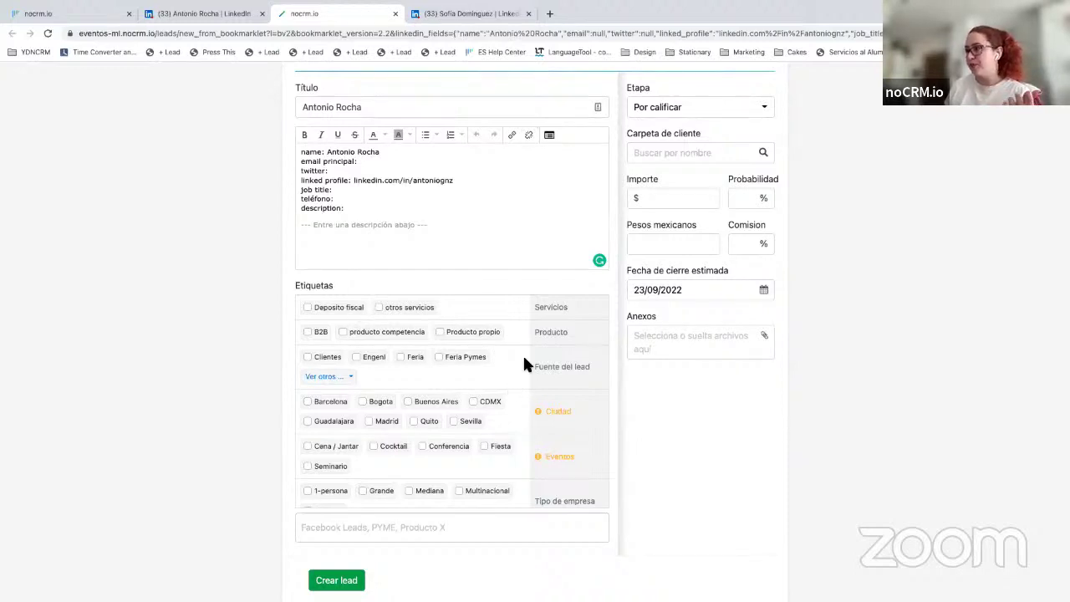
scroll(583, 464, "down", 1)
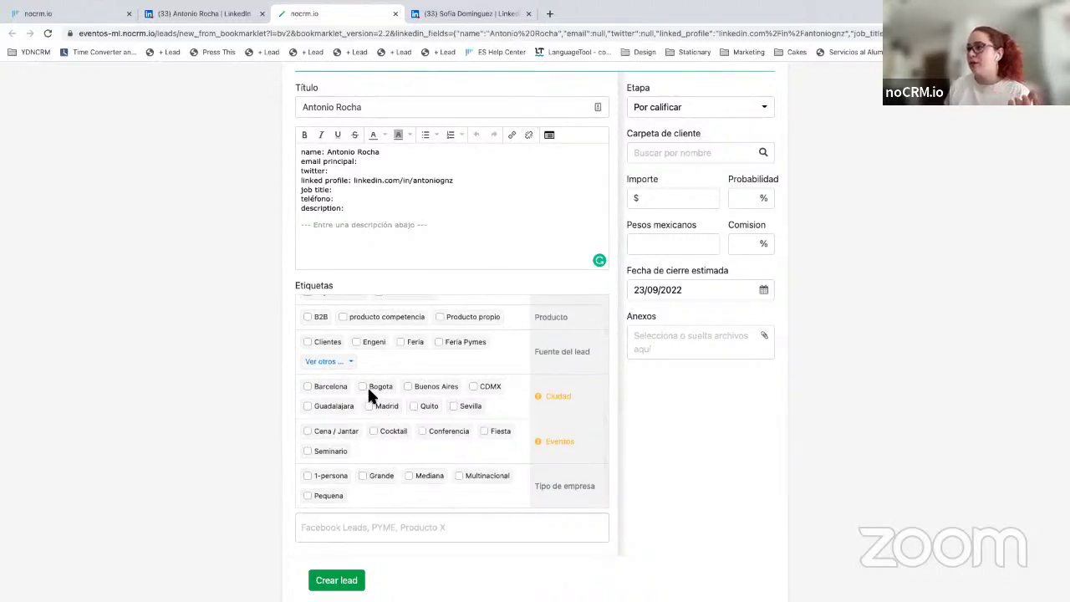
left_click(308, 450)
left_click(338, 580)
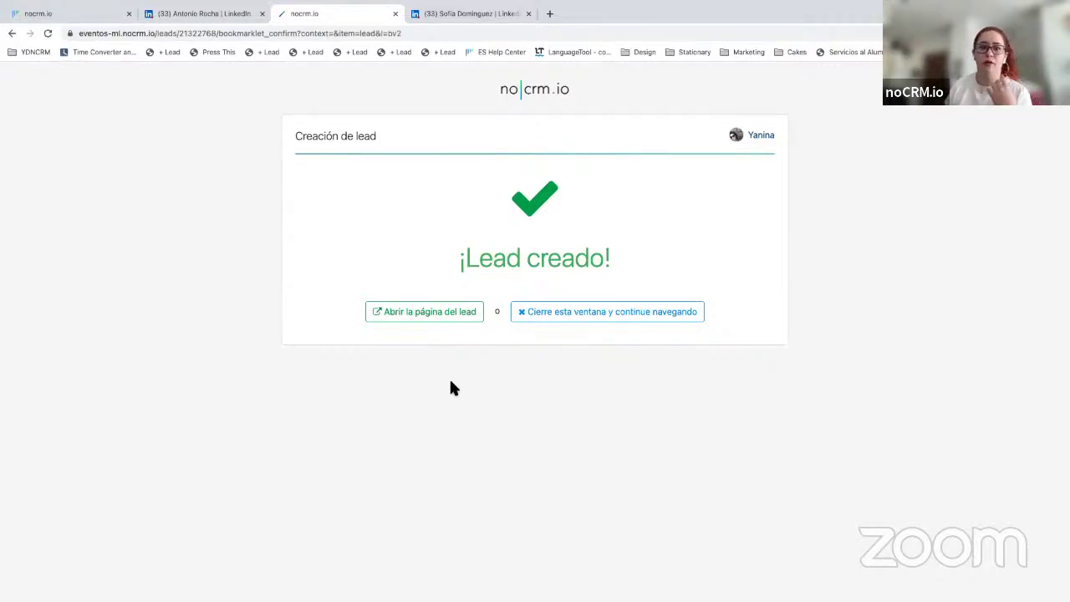
Open the created lead's page and examine the actions available for it without choosing any
left_click(449, 317)
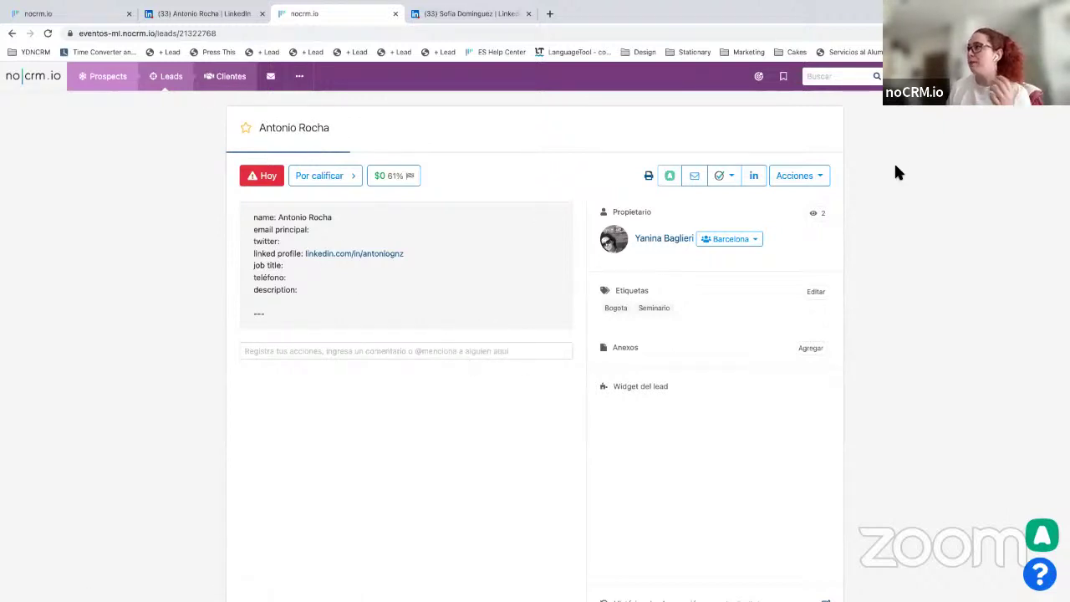
left_click(798, 177)
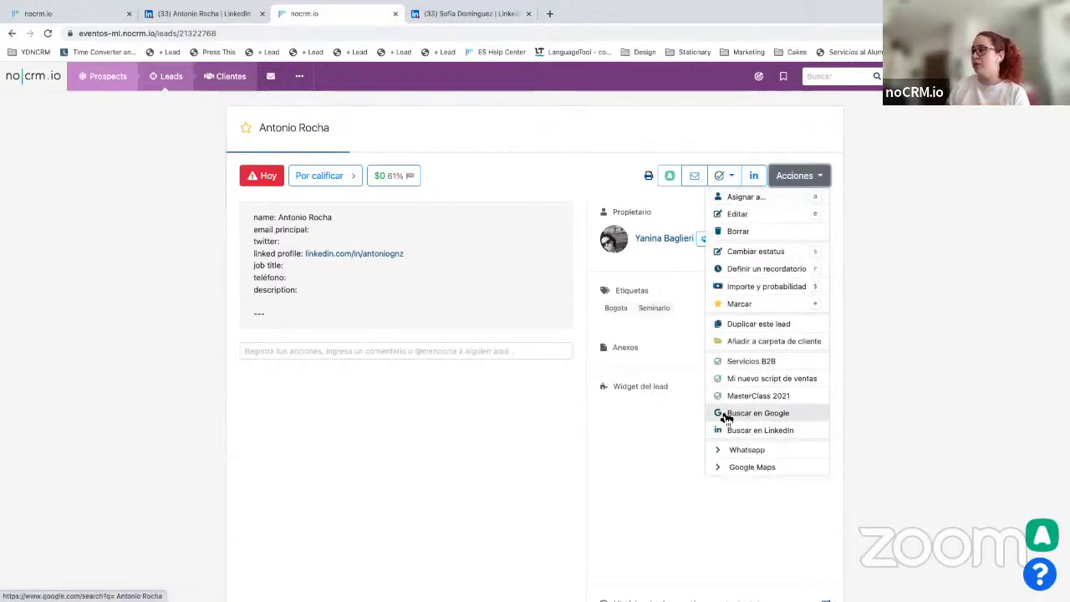
left_click(893, 282)
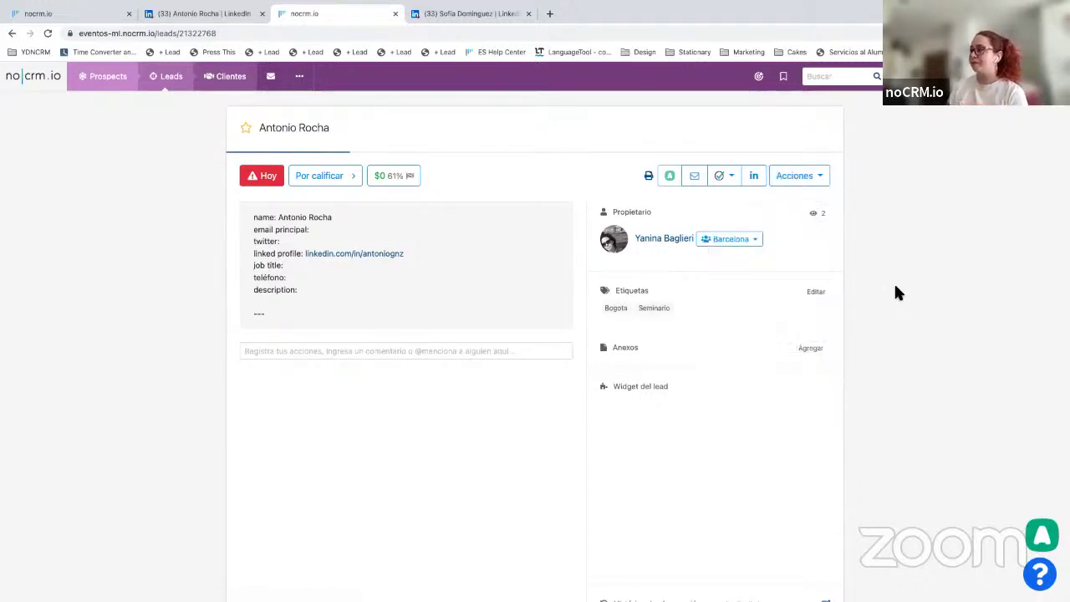
Open the Servicios B2B sales script for the lead, review its sections down to Pros and Cons, and cancel it
left_click(722, 178)
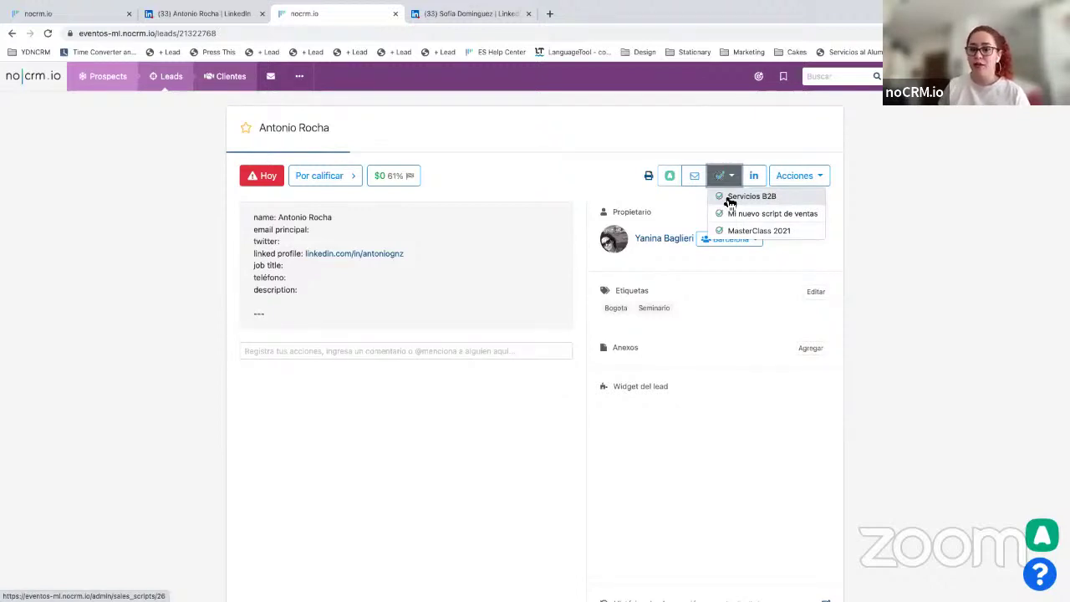
left_click(730, 199)
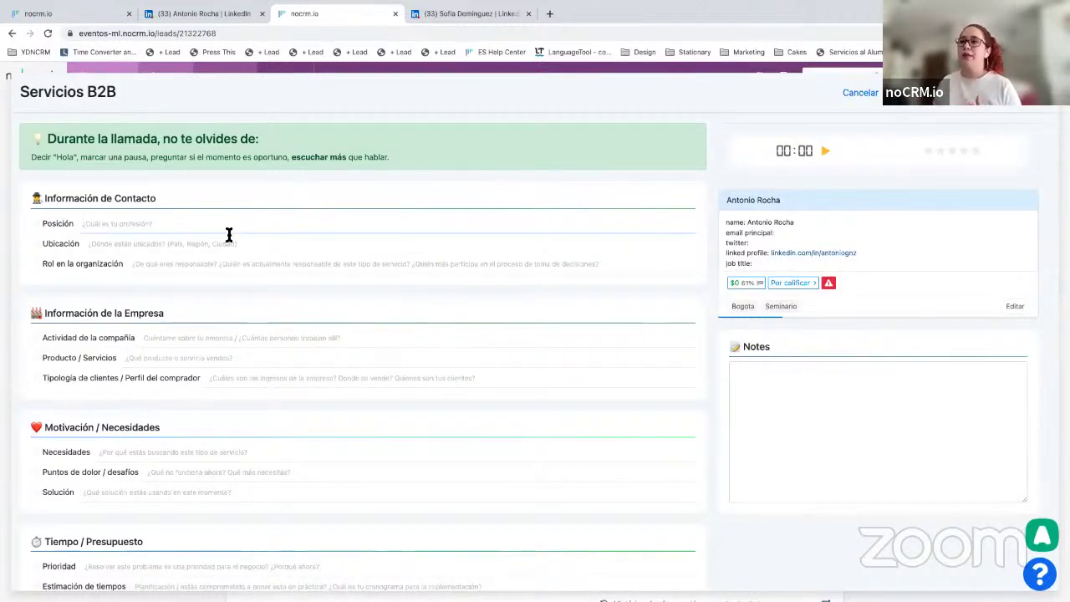
scroll(228, 235, "down", 5)
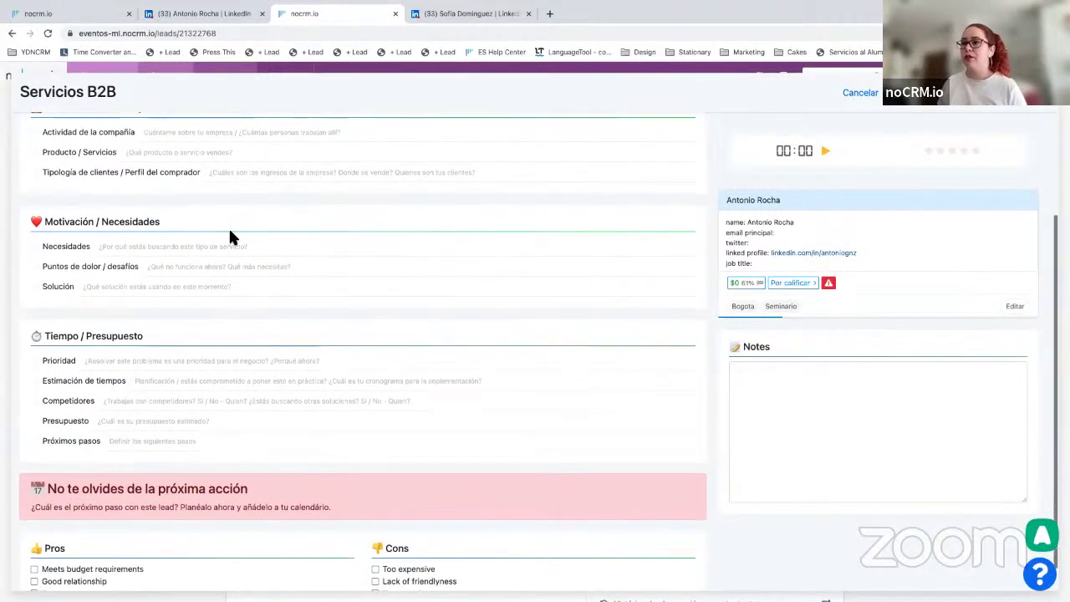
scroll(232, 234, "down", 1)
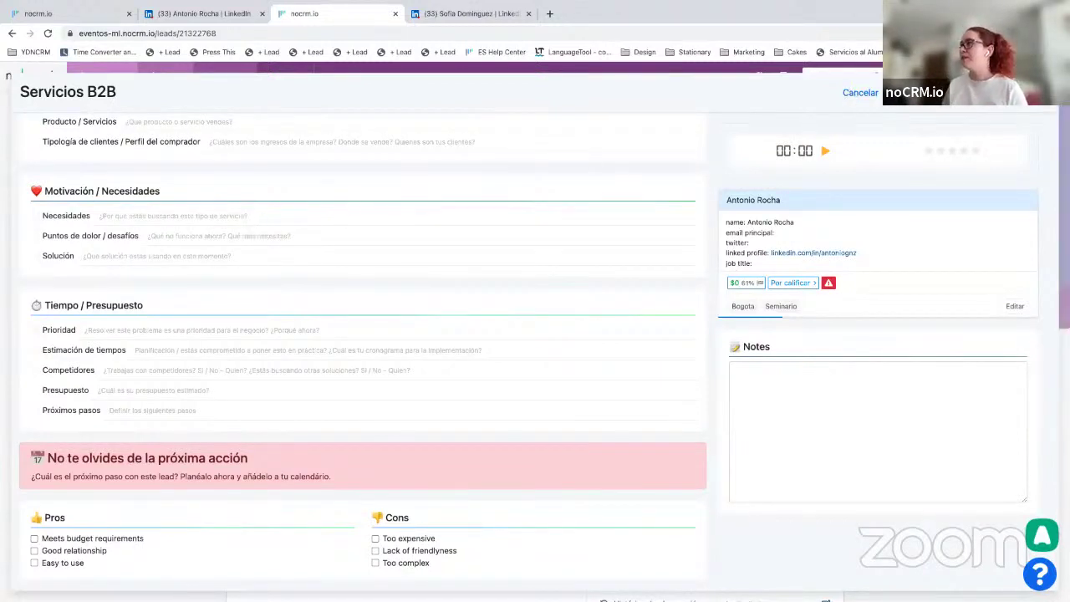
left_click(860, 95)
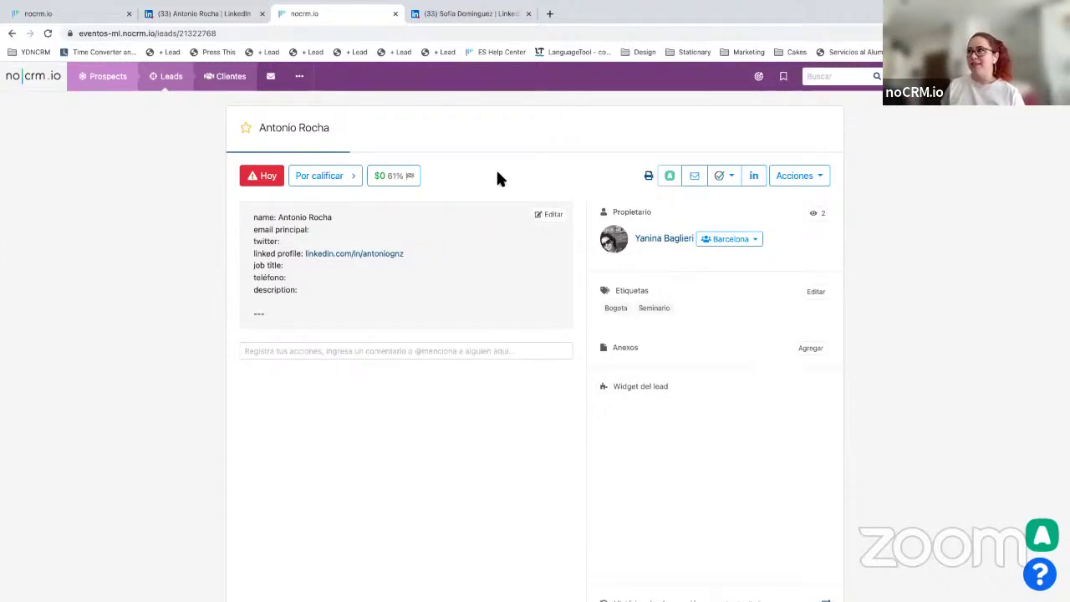
Switch to Mentimeter, present the NoCRM ES presentation full screen and advance to the slide with the joining QR code
left_click(658, 34)
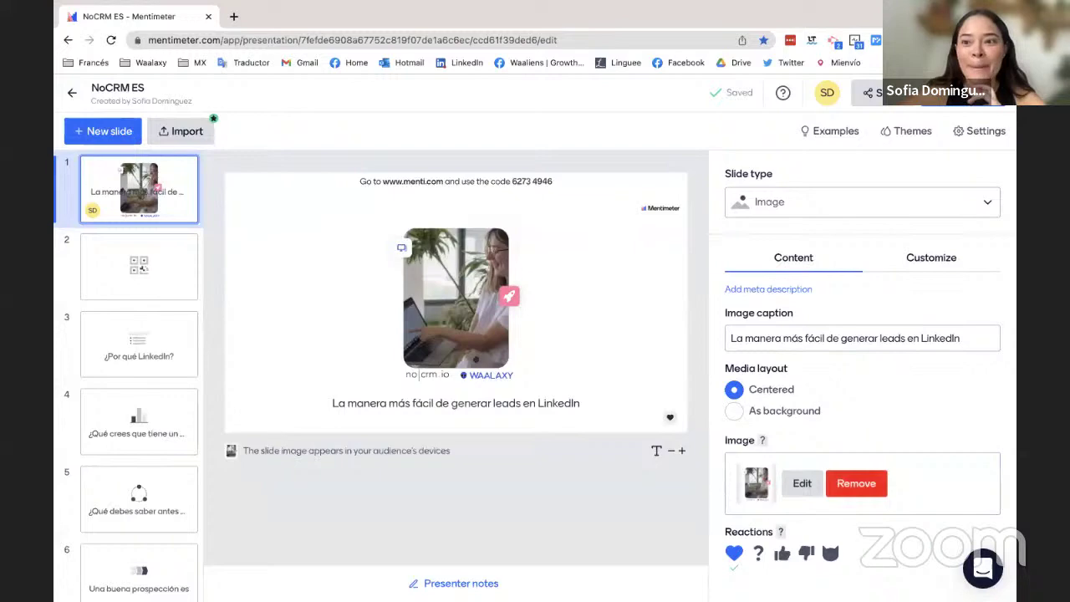
left_click(978, 92)
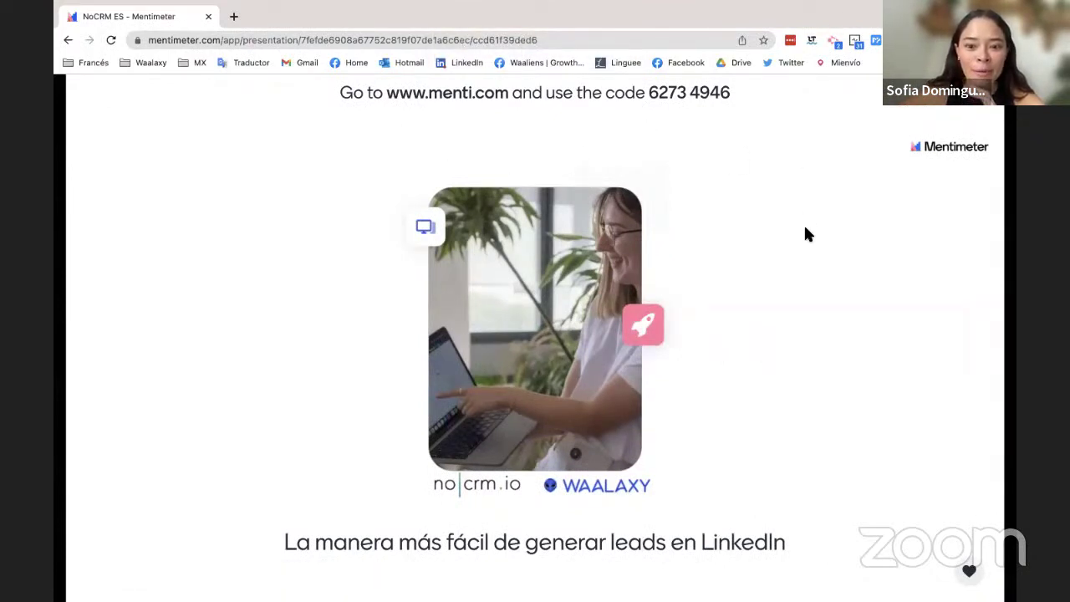
key("Right")
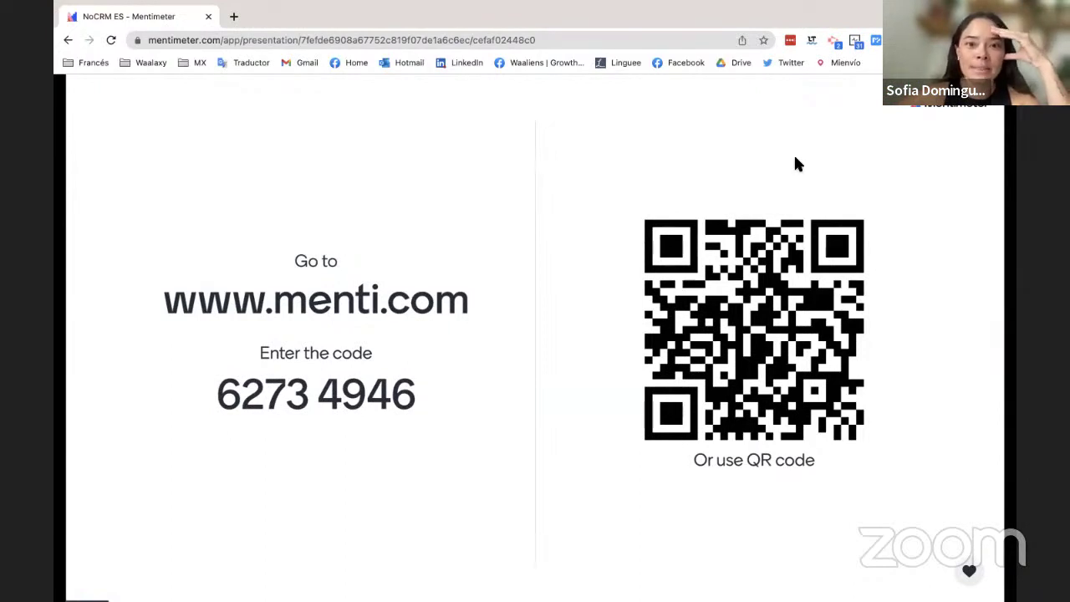
double_click(704, 459)
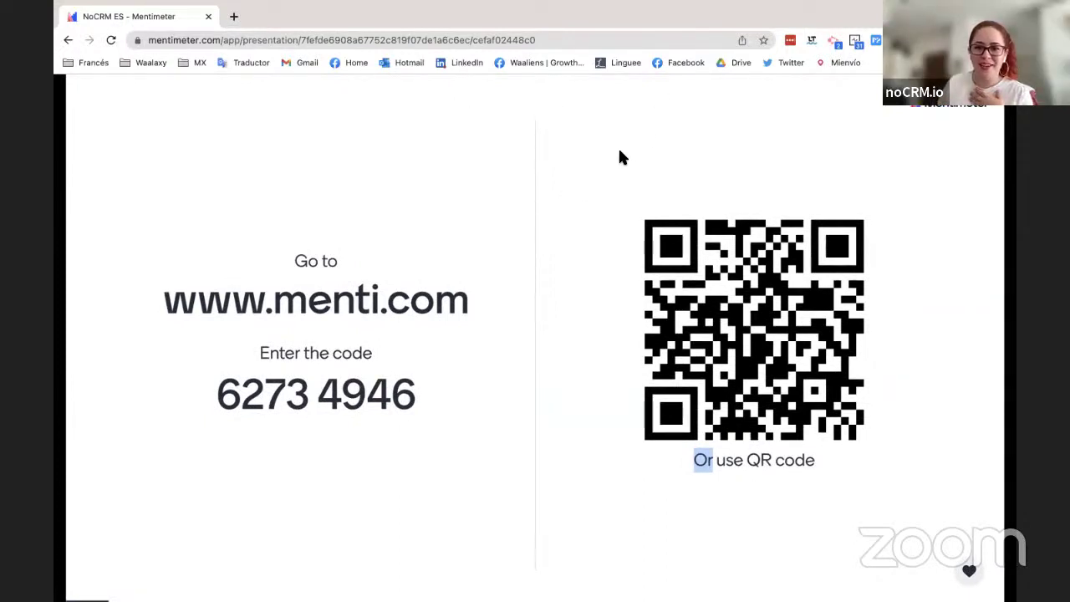
double_click(236, 269)
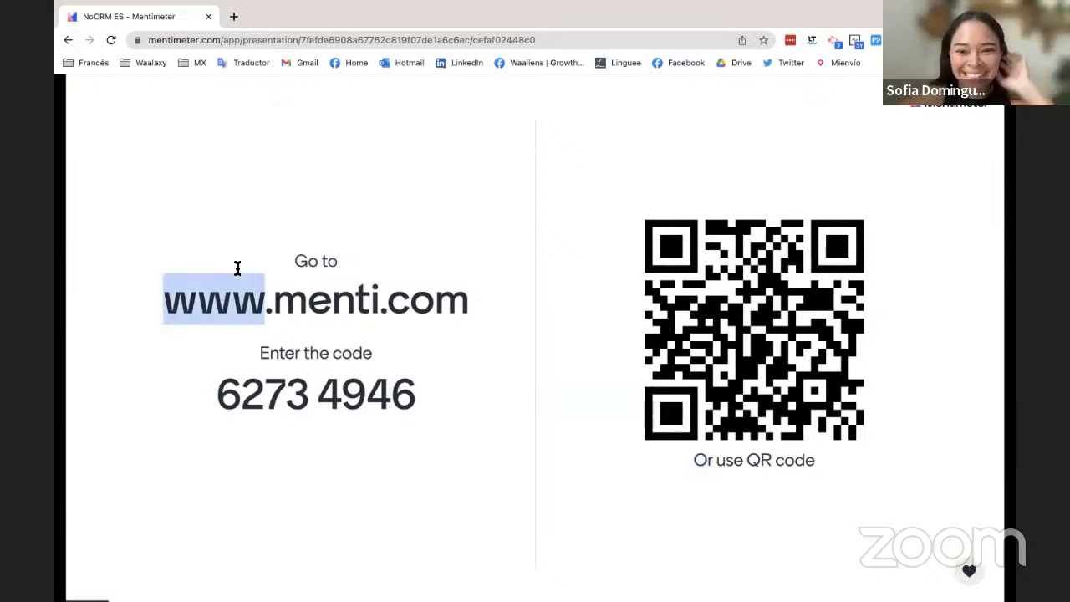
left_click(638, 205)
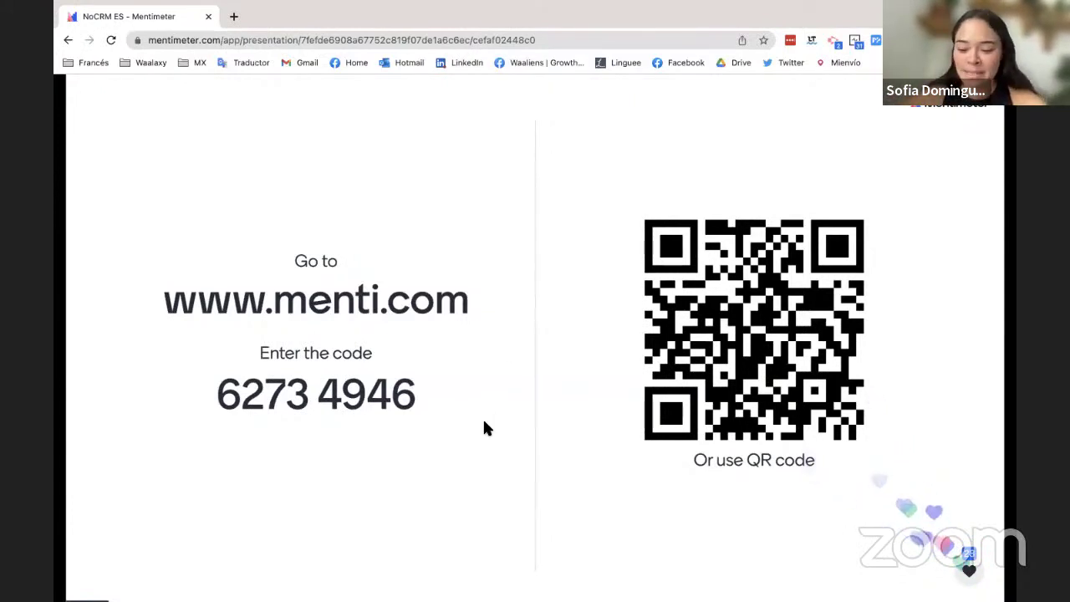
Present the ¿Por qué LinkedIn? slide, revealing its three points one by one, and advance to the poll about the higher response rate
key("Right")
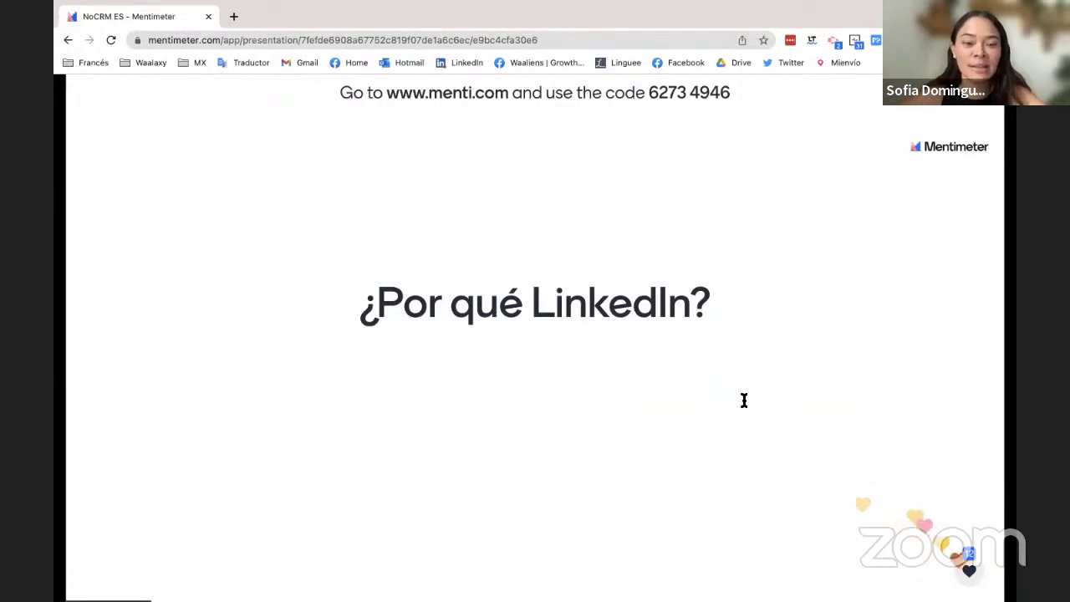
key("Right")
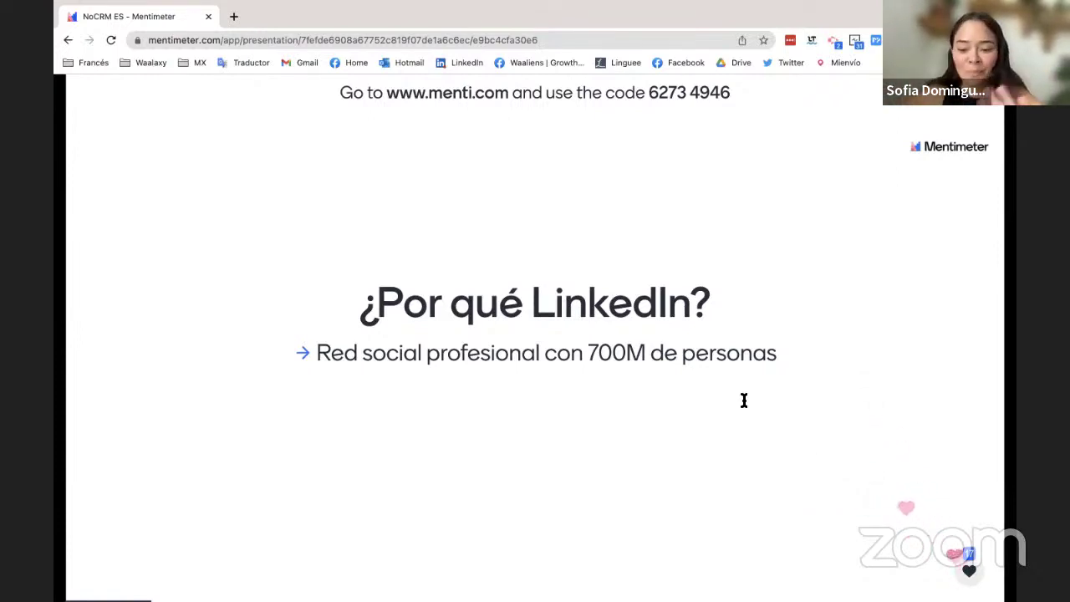
key("Right")
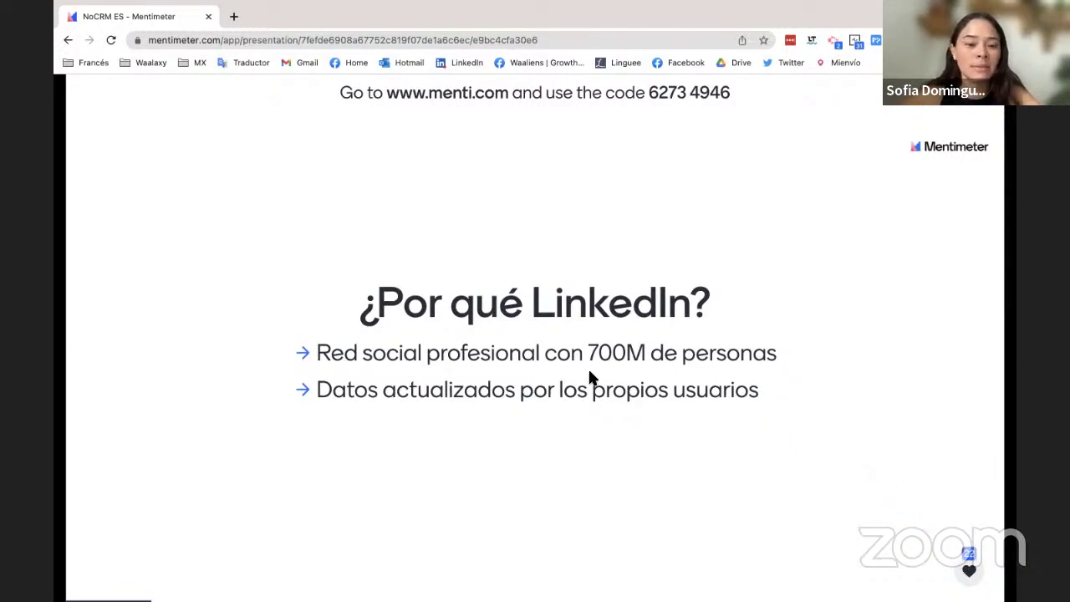
key("Right")
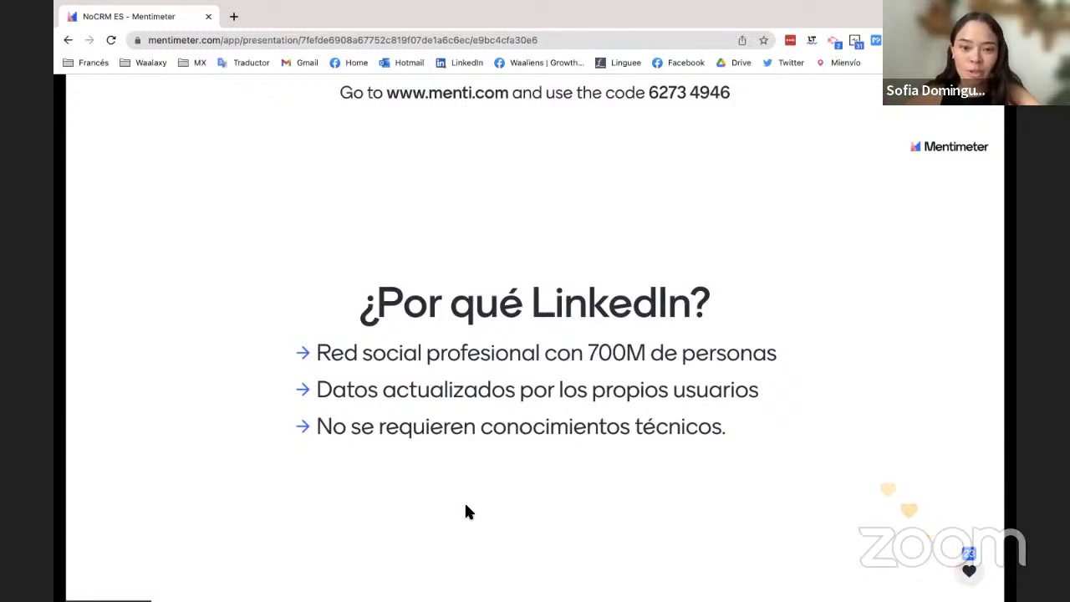
key("Right")
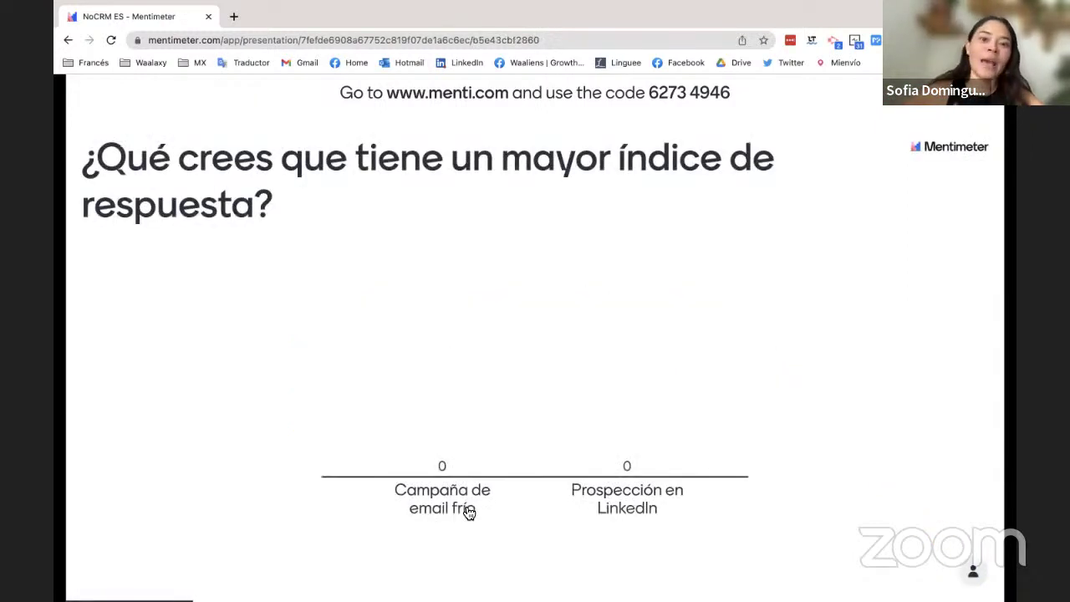